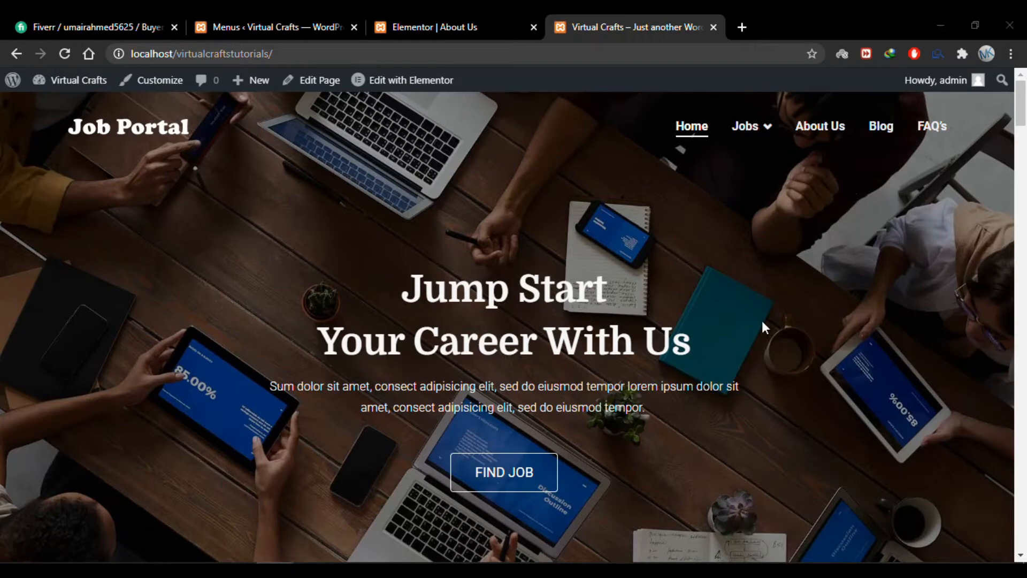
Examine the site's home page and compare the navigation menus on the Home and About Us pages.
{"action": "scroll", "coordinate": [761, 320], "scroll_direction": "down", "scroll_amount": 8}
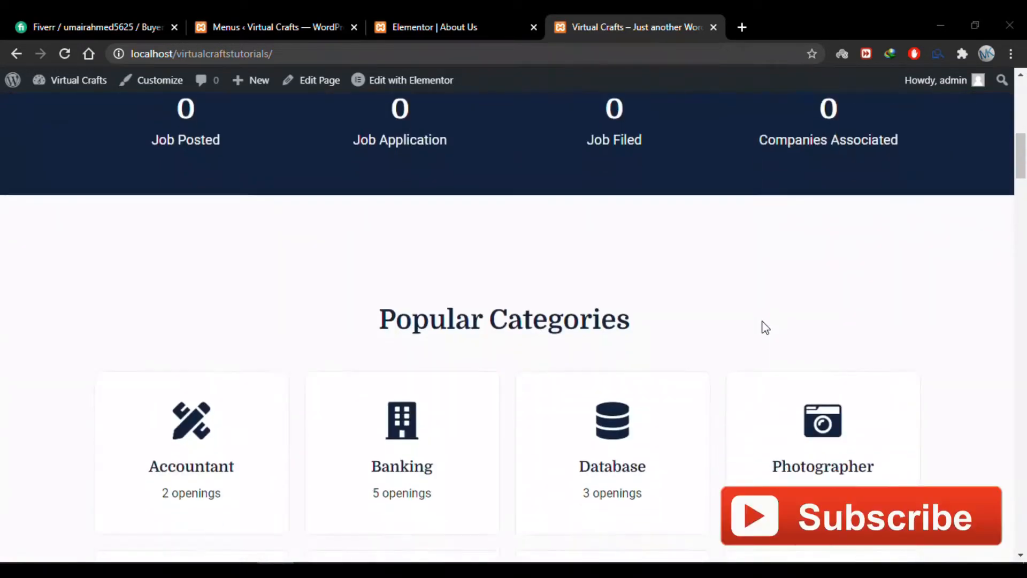
{"action": "scroll", "coordinate": [762, 320], "scroll_direction": "up", "scroll_amount": 8}
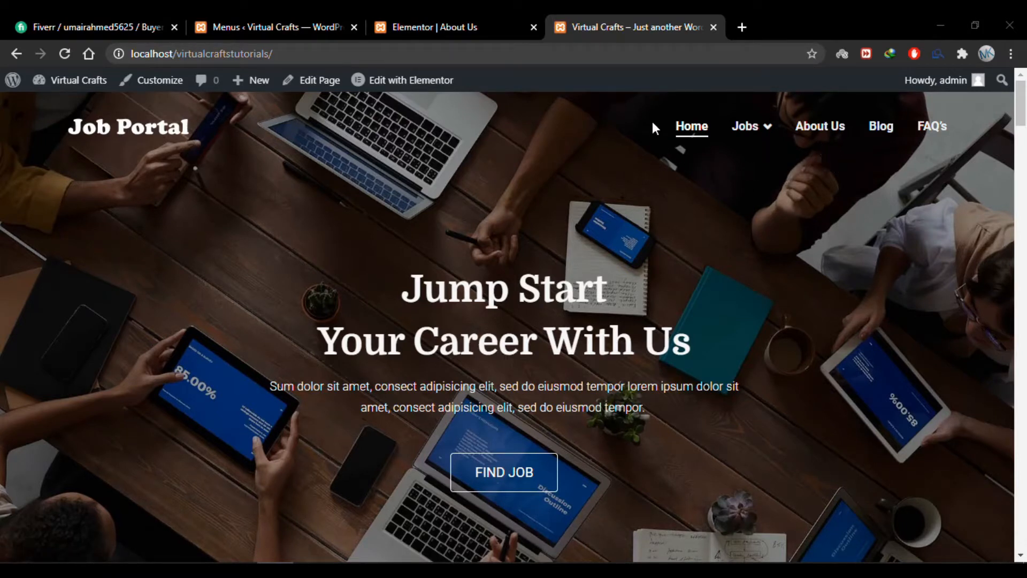
{"action": "left_click", "coordinate": [827, 132]}
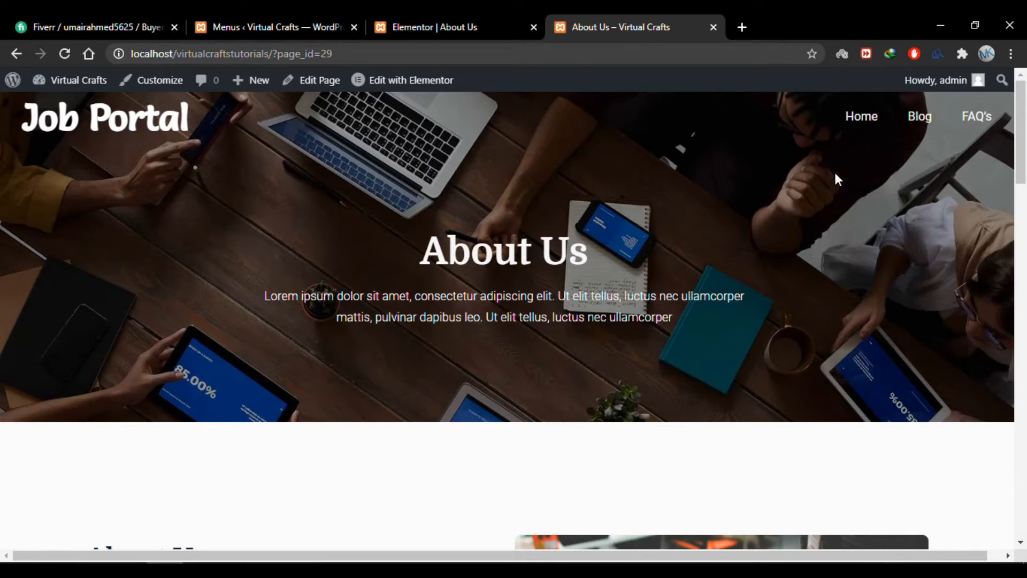
{"action": "left_click", "coordinate": [863, 118]}
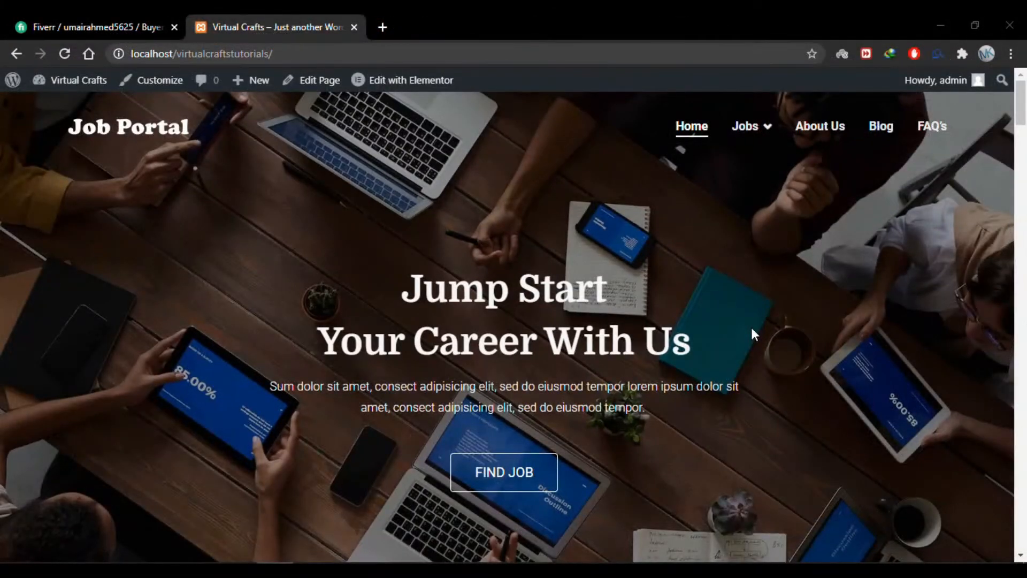
{"action": "left_click", "coordinate": [822, 140]}
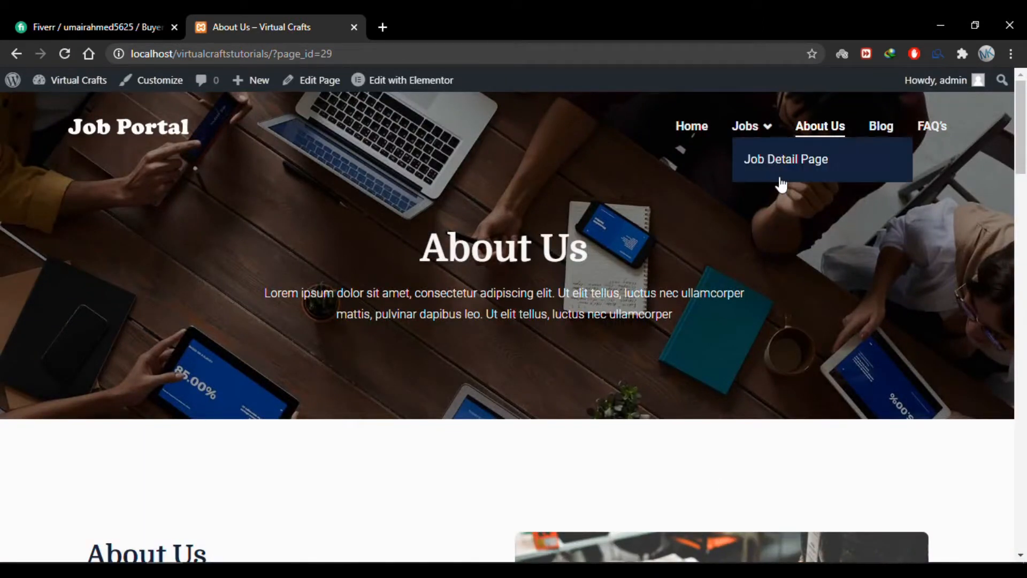
{"action": "left_click", "coordinate": [689, 129]}
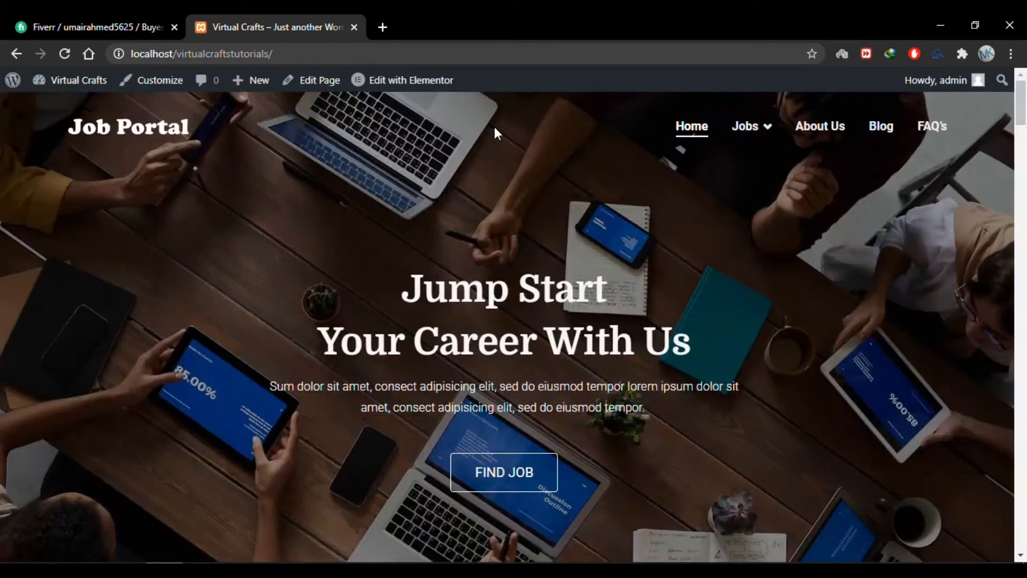
Open the site's wp-admin dashboard and review the structure of the Main navigation menu.
{"action": "left_click", "coordinate": [507, 60]}
{"action": "key", "text": "End"}
{"action": "type", "text": "wp"}
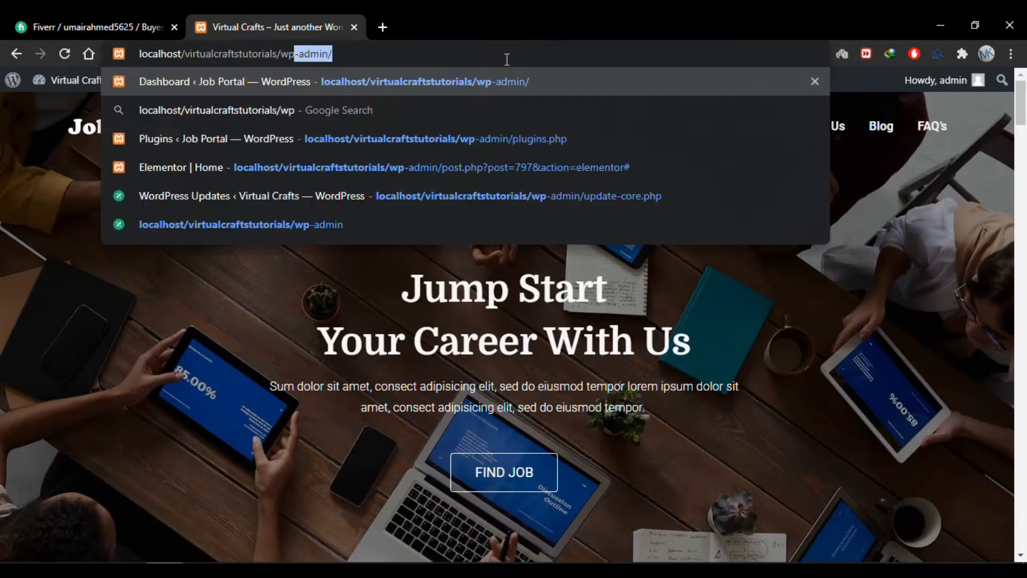
{"action": "key", "text": "Return"}
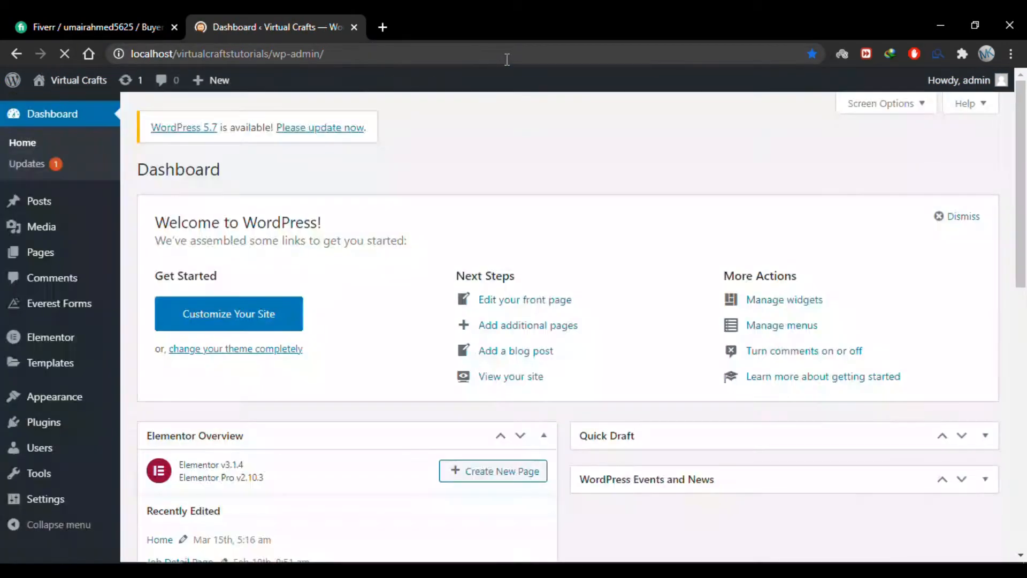
{"action": "mouse_move", "coordinate": [82, 400]}
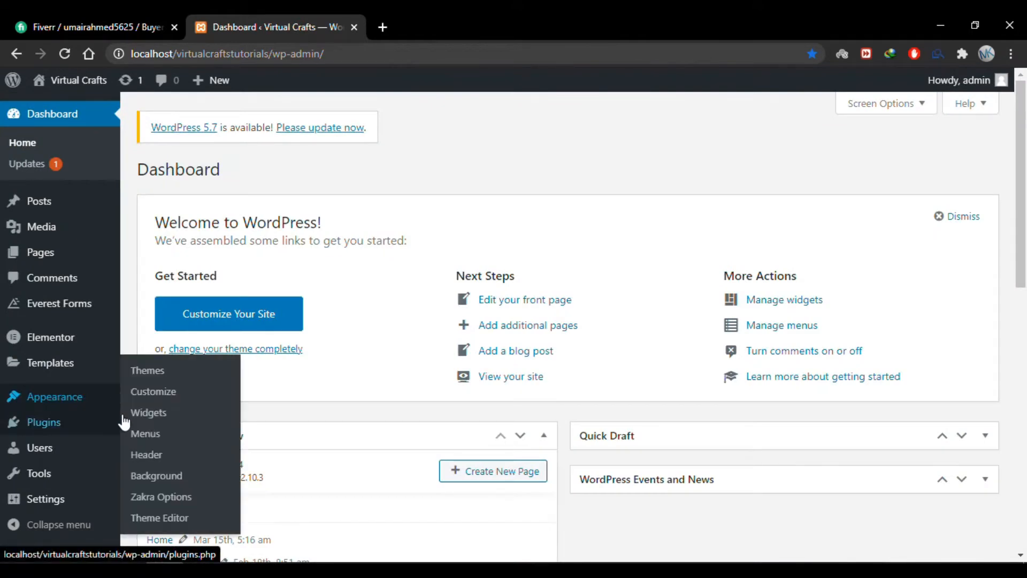
{"action": "left_click", "coordinate": [149, 435]}
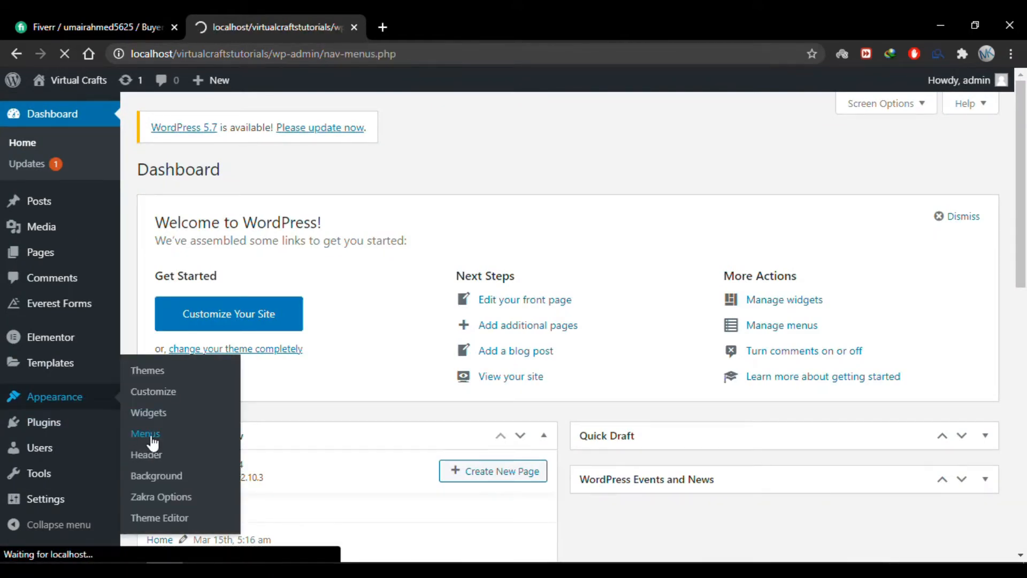
{"action": "scroll", "coordinate": [540, 282], "scroll_direction": "down", "scroll_amount": 3}
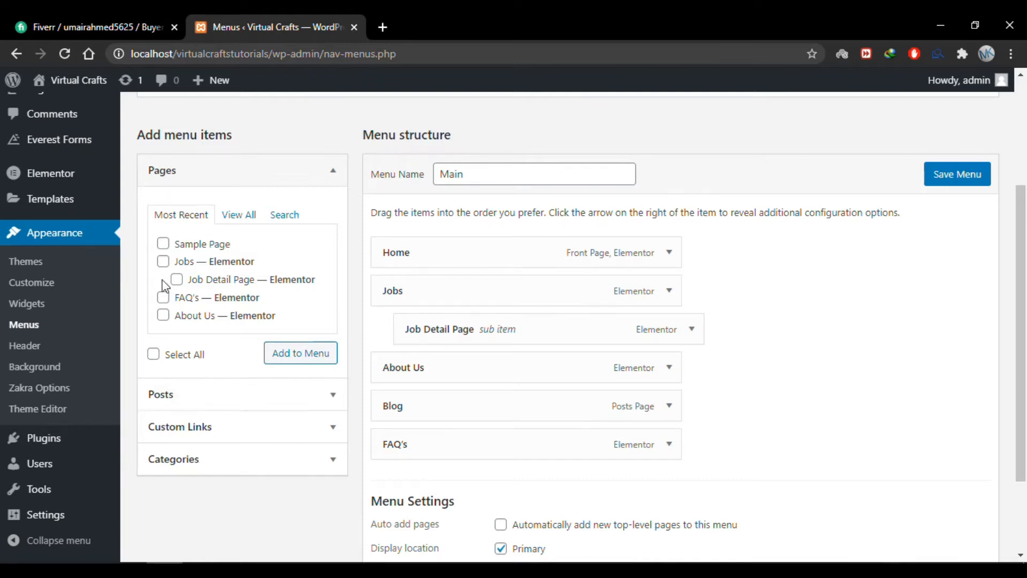
Search the WordPress plugin directory for "duplicate menu".
{"action": "mouse_move", "coordinate": [69, 449]}
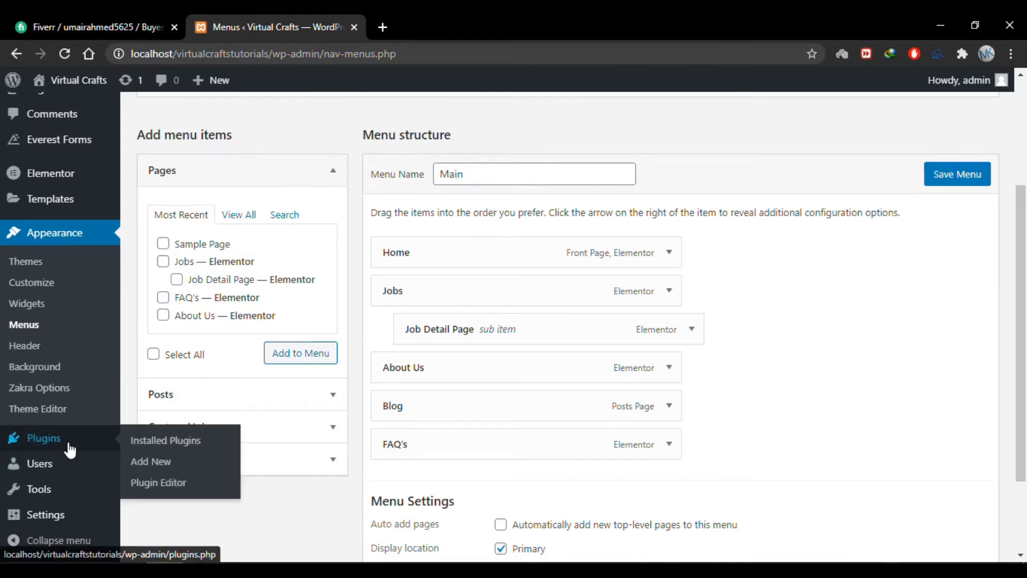
{"action": "left_click", "coordinate": [155, 463]}
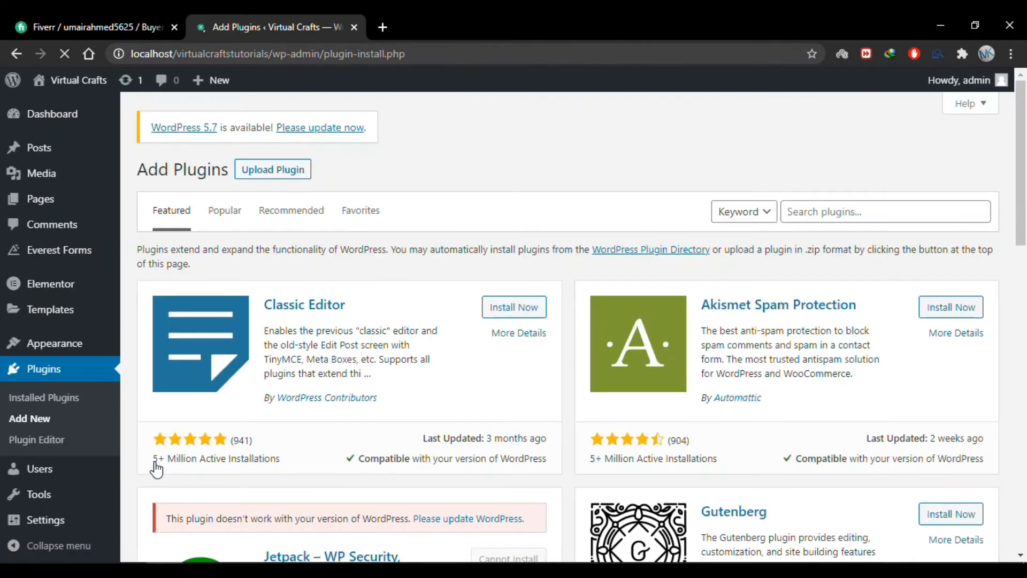
{"action": "left_click", "coordinate": [866, 210]}
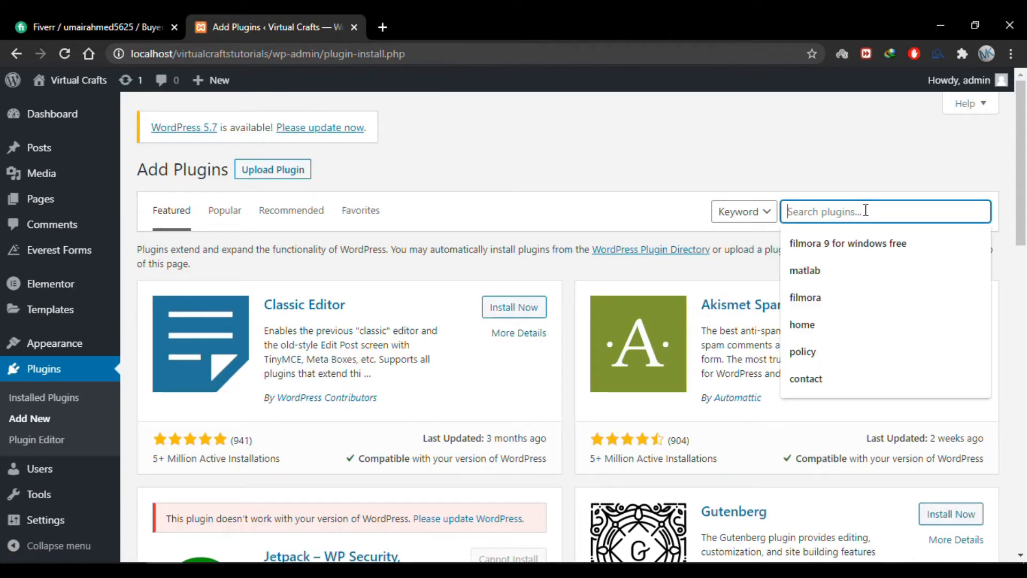
{"action": "type", "text": "duplicate menu"}
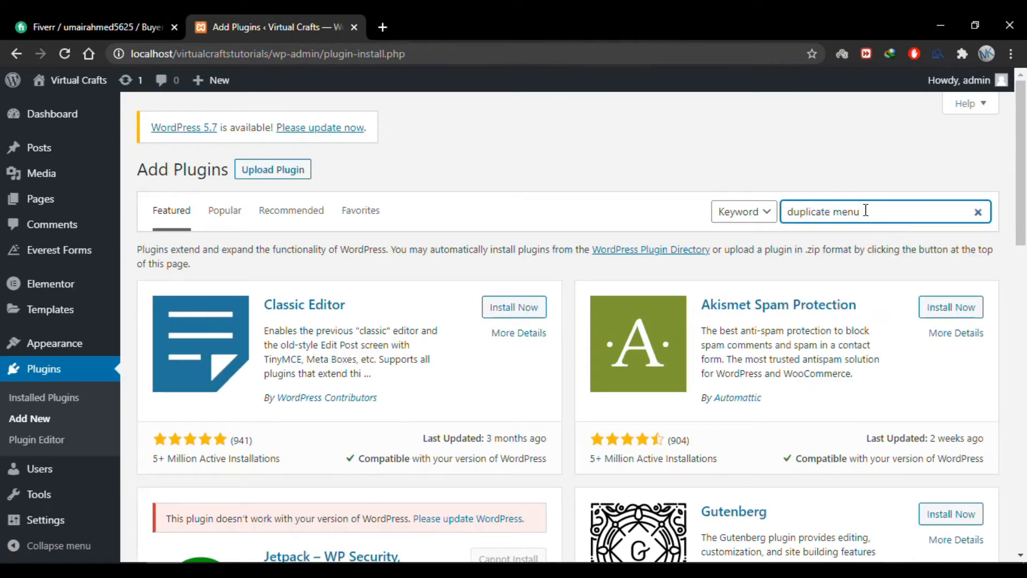
{"action": "key", "text": "Return"}
Install and activate the Duplicate Menu plugin.
{"action": "scroll", "coordinate": [566, 344], "scroll_direction": "down", "scroll_amount": 5}
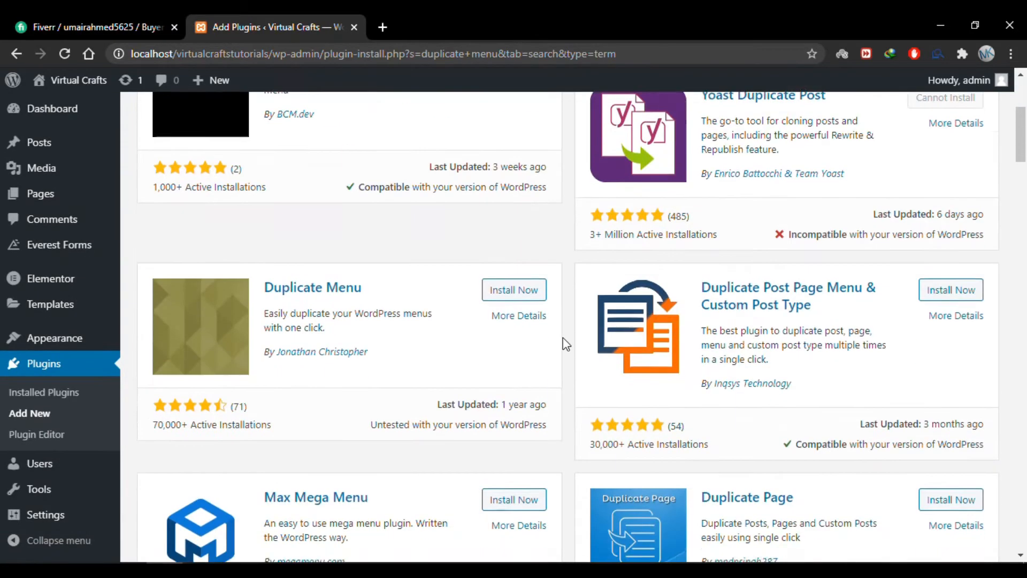
{"action": "scroll", "coordinate": [566, 344], "scroll_direction": "down", "scroll_amount": 1}
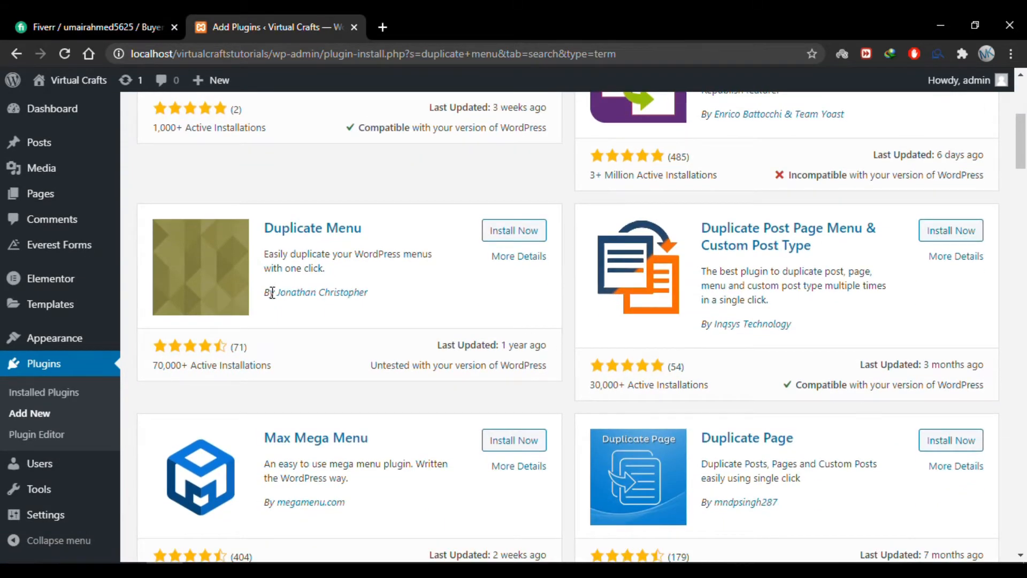
{"action": "left_click", "coordinate": [516, 232]}
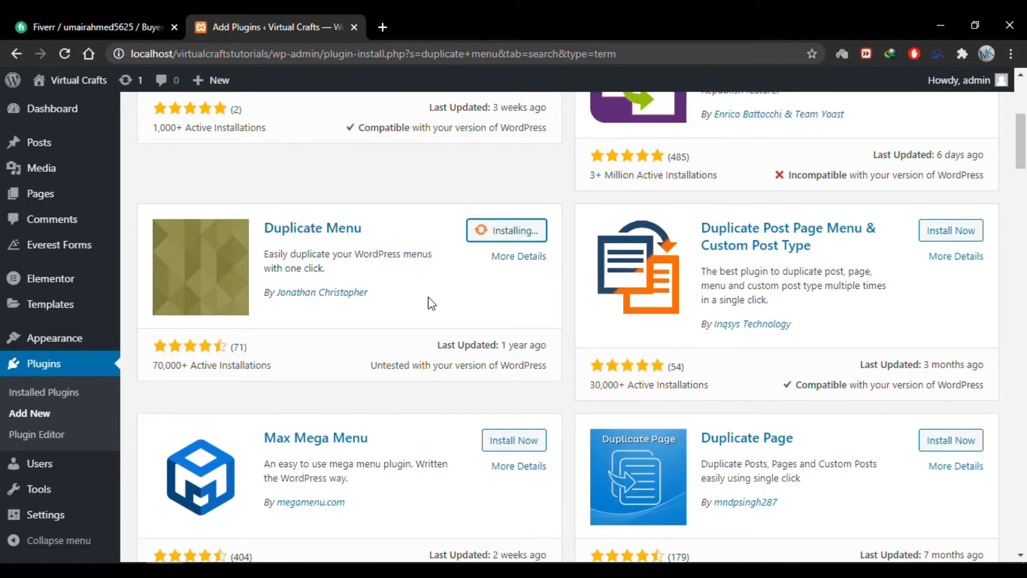
{"action": "left_click", "coordinate": [522, 238]}
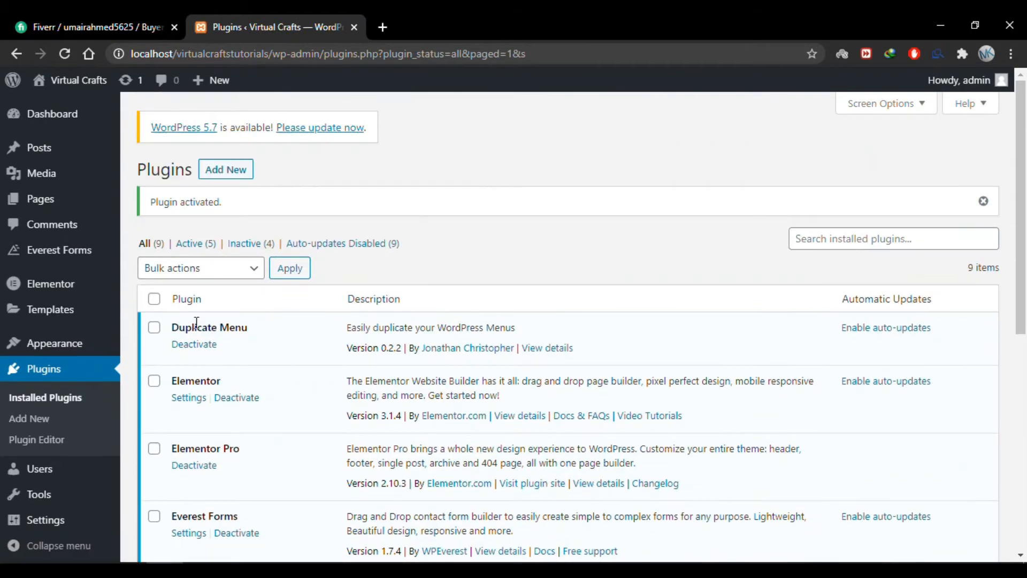
{"action": "left_click_drag", "start_coordinate": [170, 326], "coordinate": [257, 330]}
{"action": "left_click", "coordinate": [259, 333]}
Duplicate the Main navigation menu with the plugin and call the copy "About Menu".
{"action": "mouse_move", "coordinate": [96, 345]}
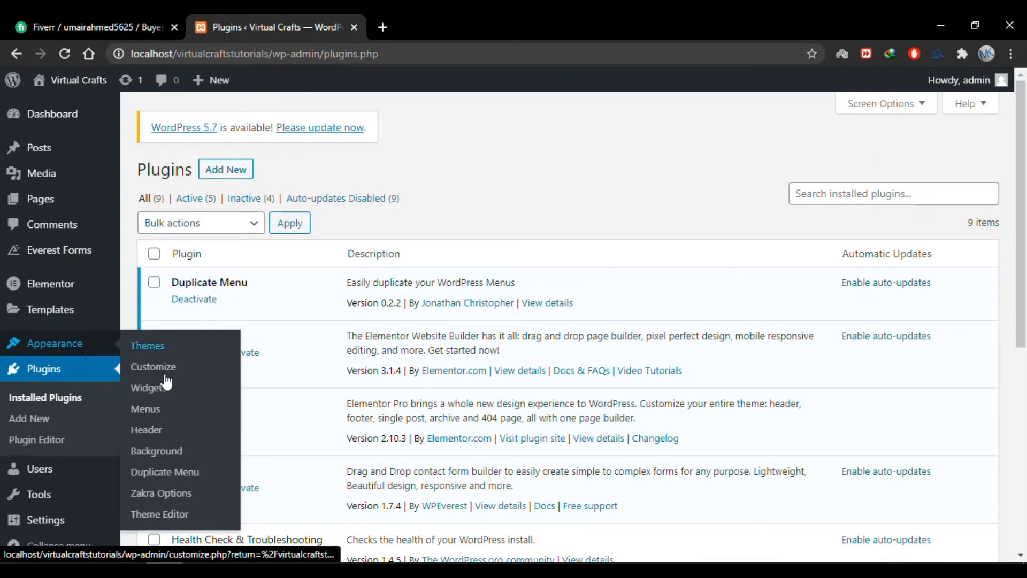
{"action": "left_click", "coordinate": [198, 482]}
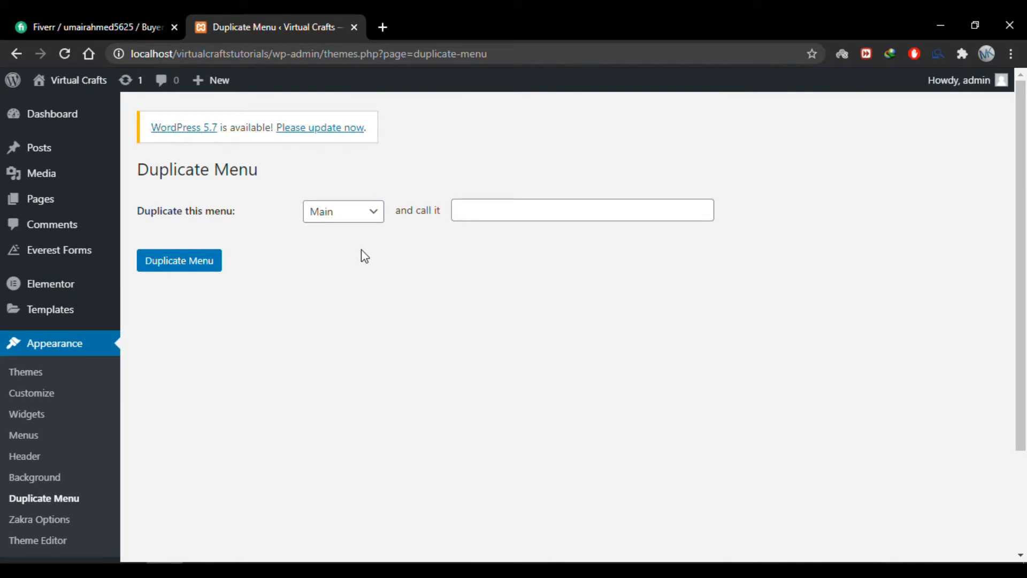
{"action": "left_click", "coordinate": [374, 221]}
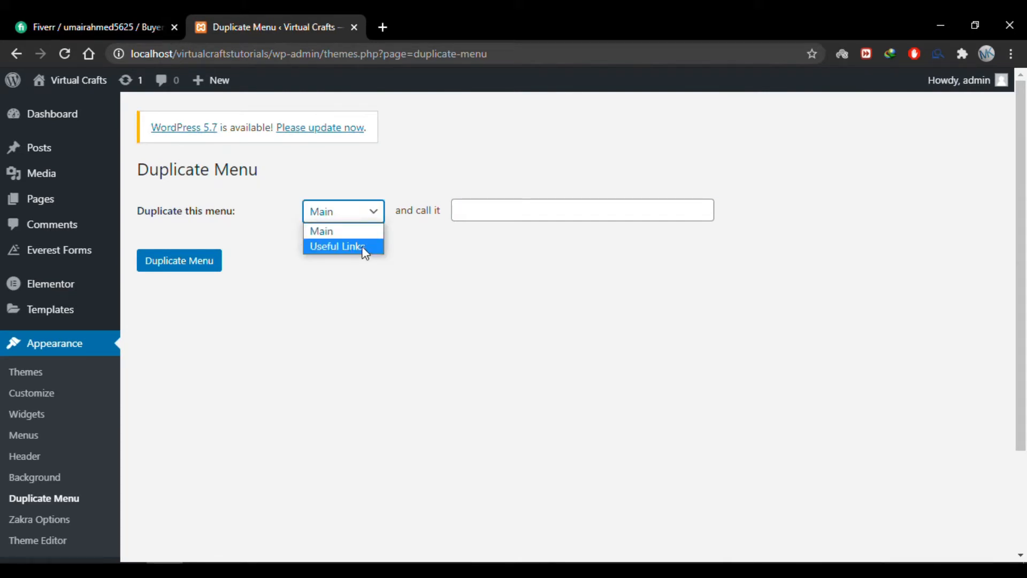
{"action": "left_click", "coordinate": [354, 232]}
{"action": "left_click", "coordinate": [473, 213]}
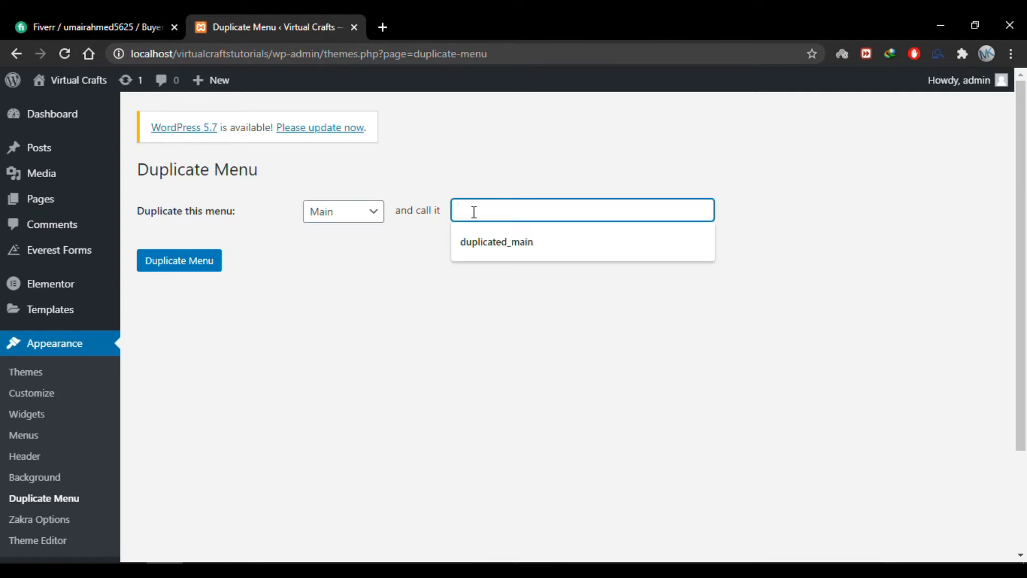
{"action": "type", "text": "About Menu"}
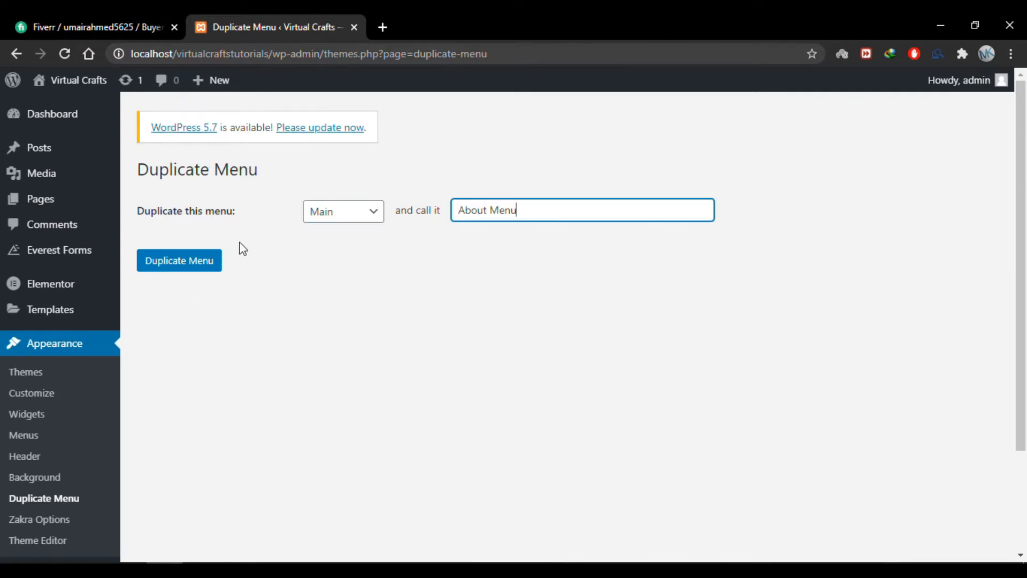
{"action": "left_click", "coordinate": [199, 267]}
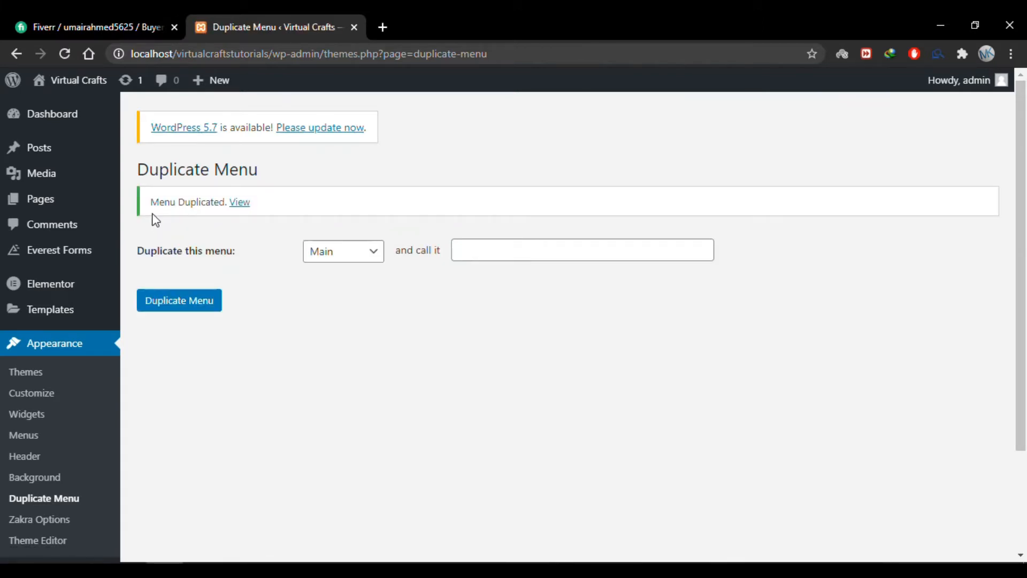
{"action": "left_click_drag", "start_coordinate": [152, 204], "coordinate": [251, 203]}
{"action": "left_click", "coordinate": [251, 203]}
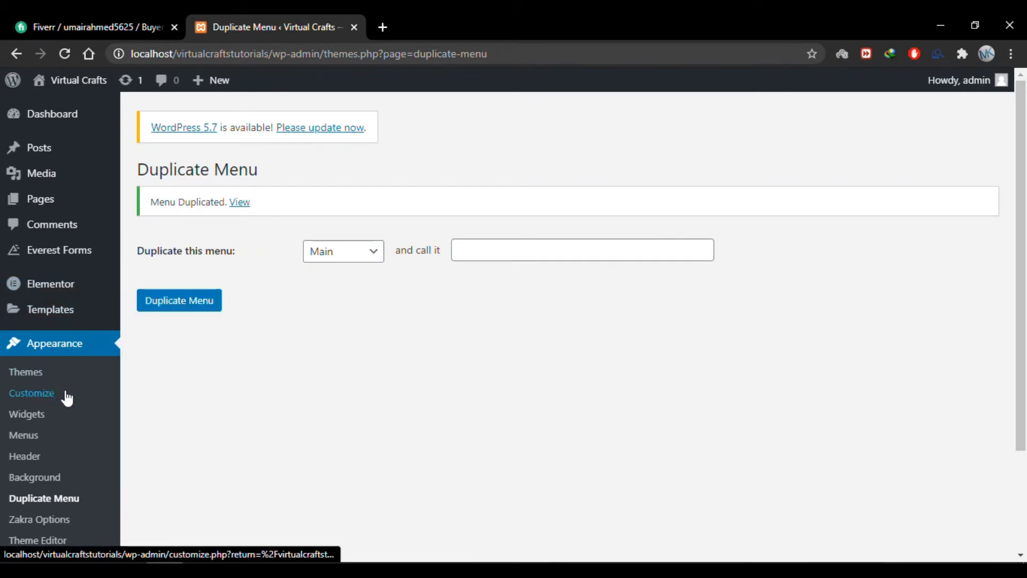
Load About Menu for editing in the site's menu management page.
{"action": "left_click", "coordinate": [56, 440]}
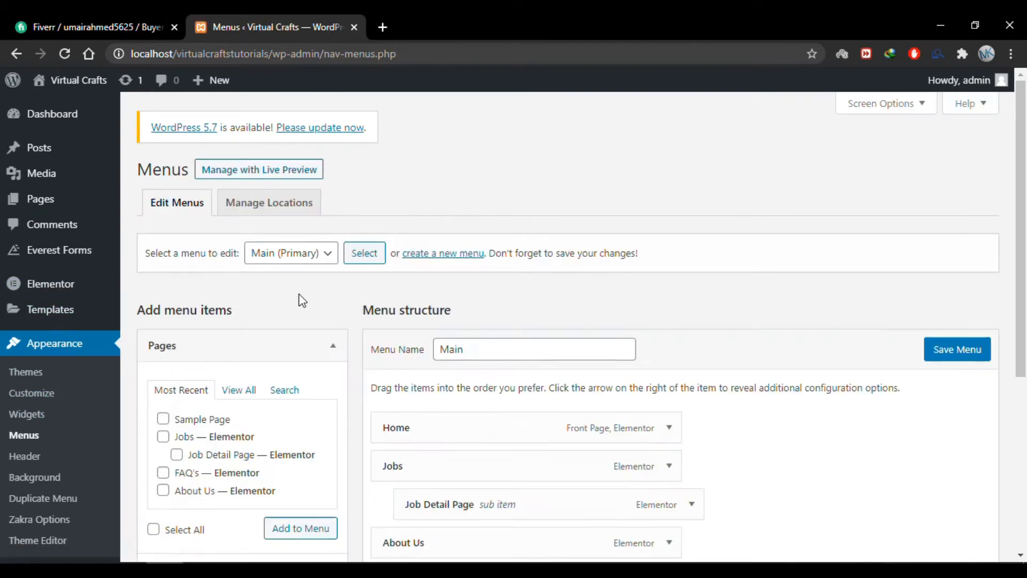
{"action": "left_click", "coordinate": [331, 255]}
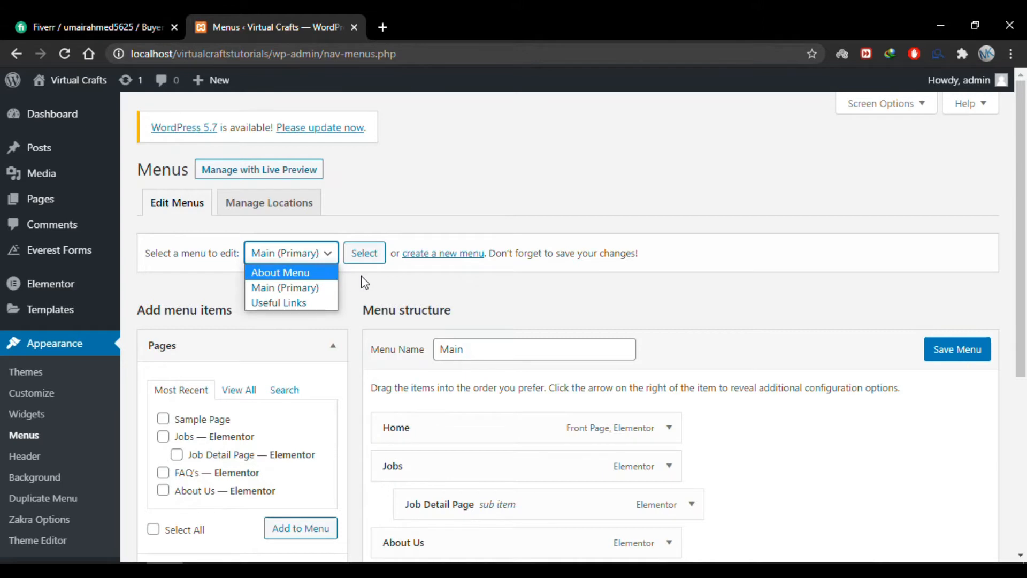
{"action": "left_click", "coordinate": [361, 274]}
{"action": "left_click", "coordinate": [329, 255]}
{"action": "left_click", "coordinate": [326, 274]}
{"action": "left_click", "coordinate": [363, 256]}
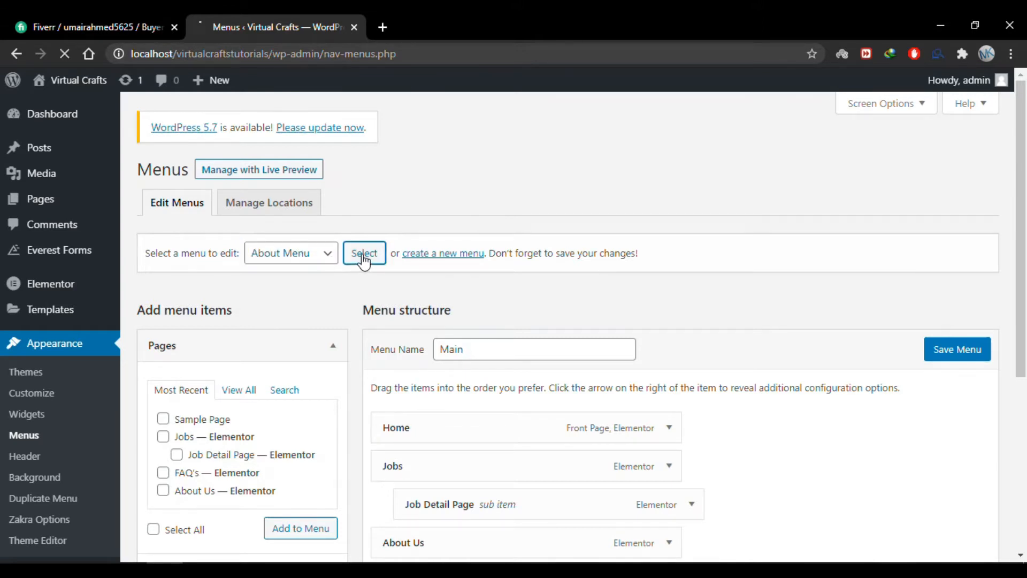
Remove the Job Detail Page, About Us and Jobs items from About Menu.
{"action": "scroll", "coordinate": [383, 321], "scroll_direction": "down", "scroll_amount": 4}
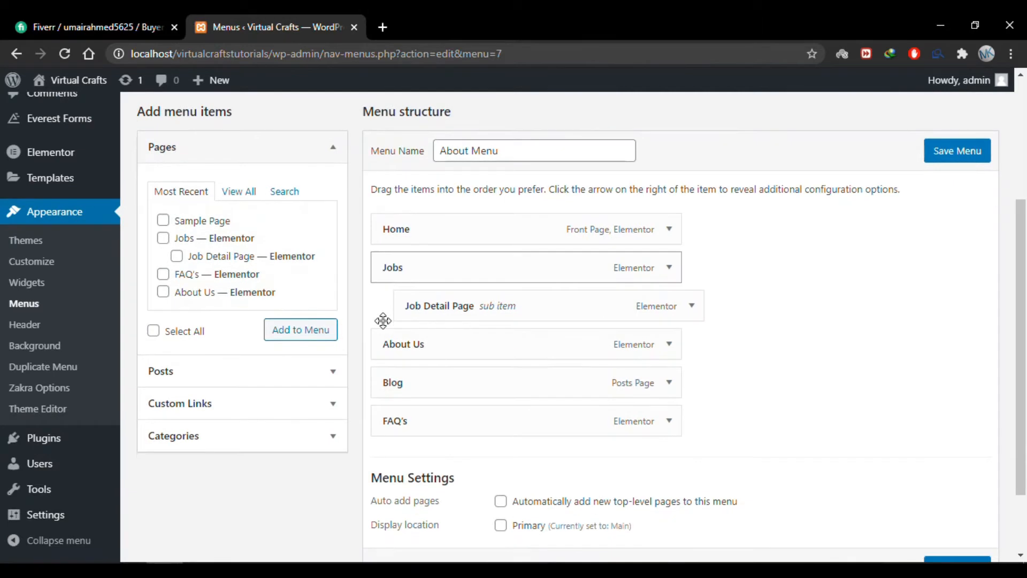
{"action": "left_click", "coordinate": [693, 307]}
{"action": "left_click", "coordinate": [422, 443]}
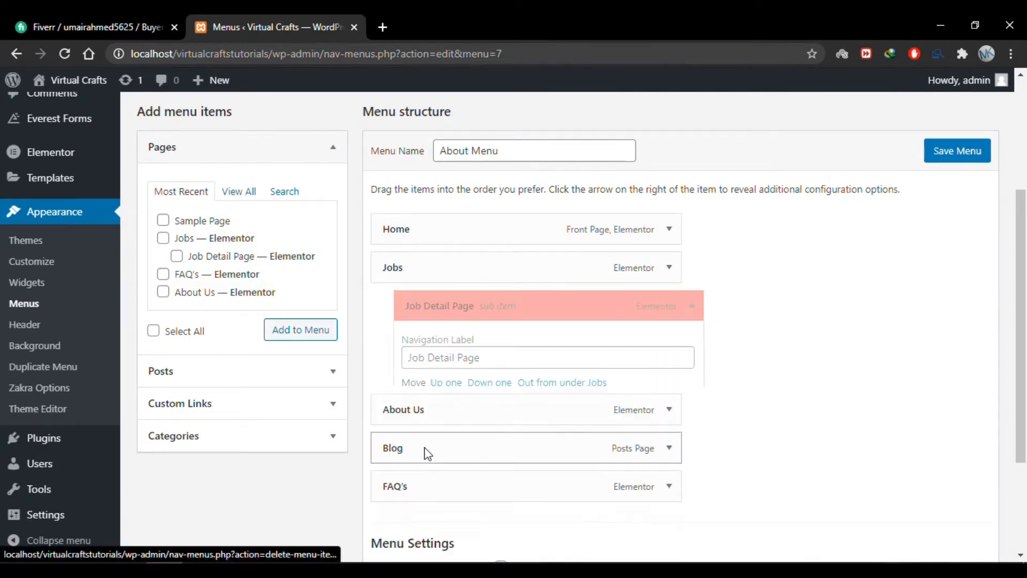
{"action": "left_click", "coordinate": [670, 307]}
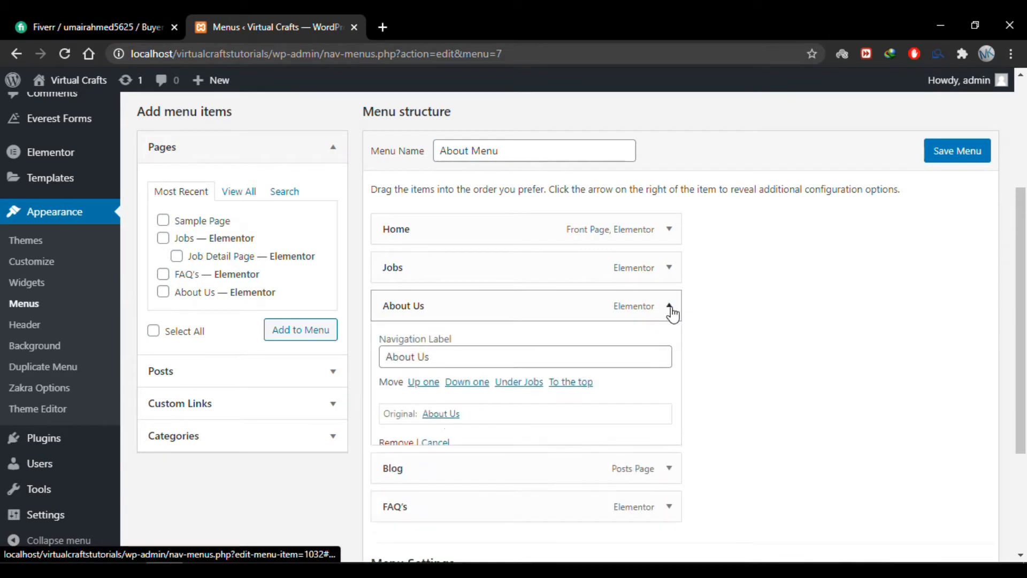
{"action": "left_click", "coordinate": [409, 444]}
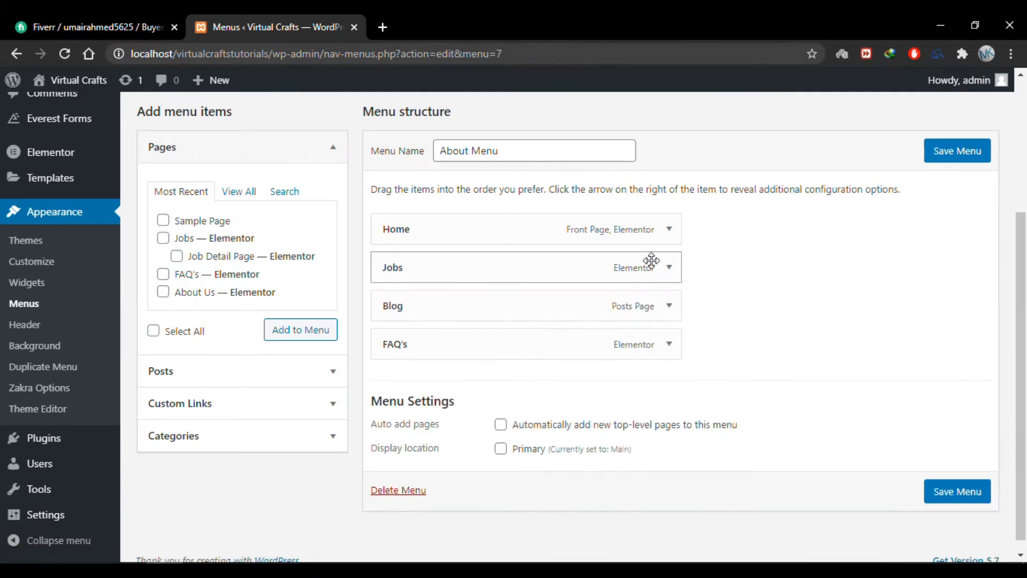
{"action": "left_click", "coordinate": [668, 268]}
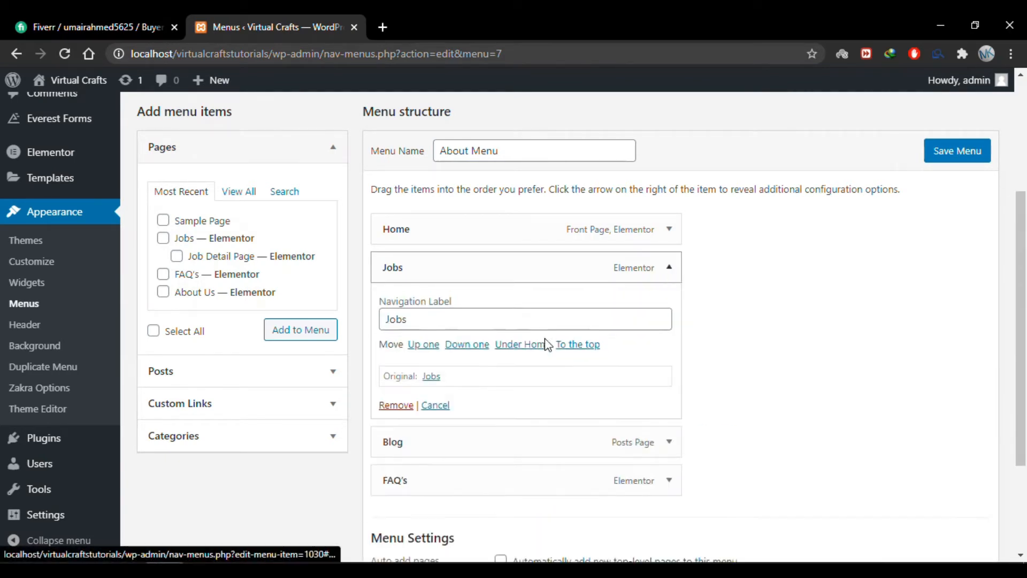
{"action": "left_click", "coordinate": [396, 408]}
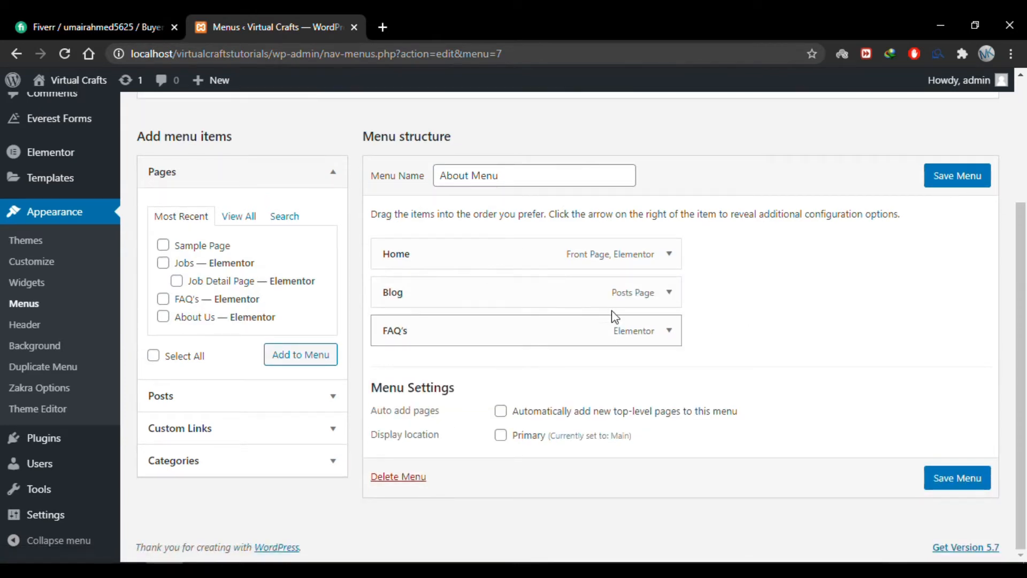
Save the trimmed About Menu and open the About Us page from the site's page list for editing.
{"action": "left_click", "coordinate": [942, 488]}
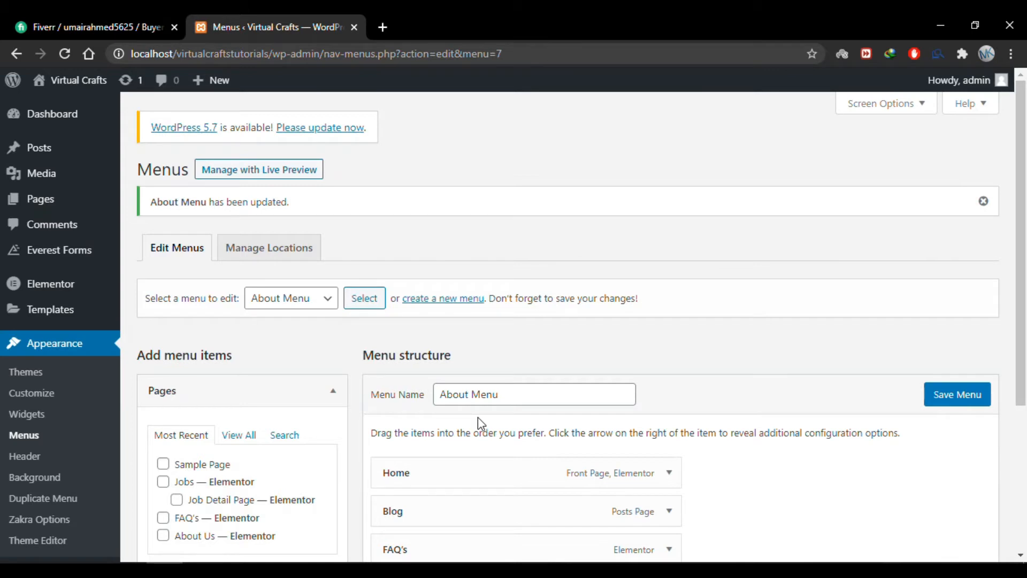
{"action": "mouse_move", "coordinate": [69, 204]}
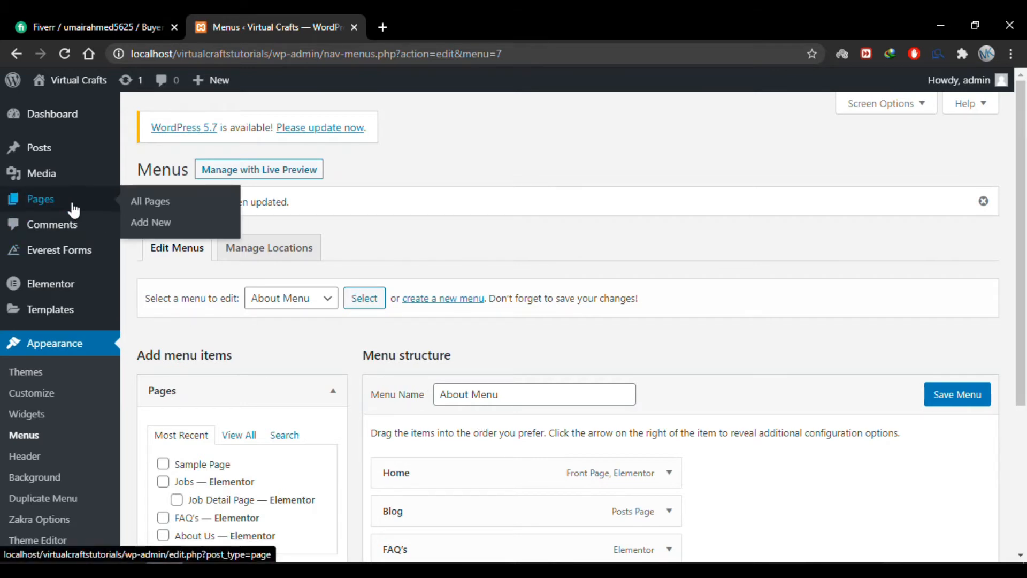
{"action": "left_click", "coordinate": [140, 208]}
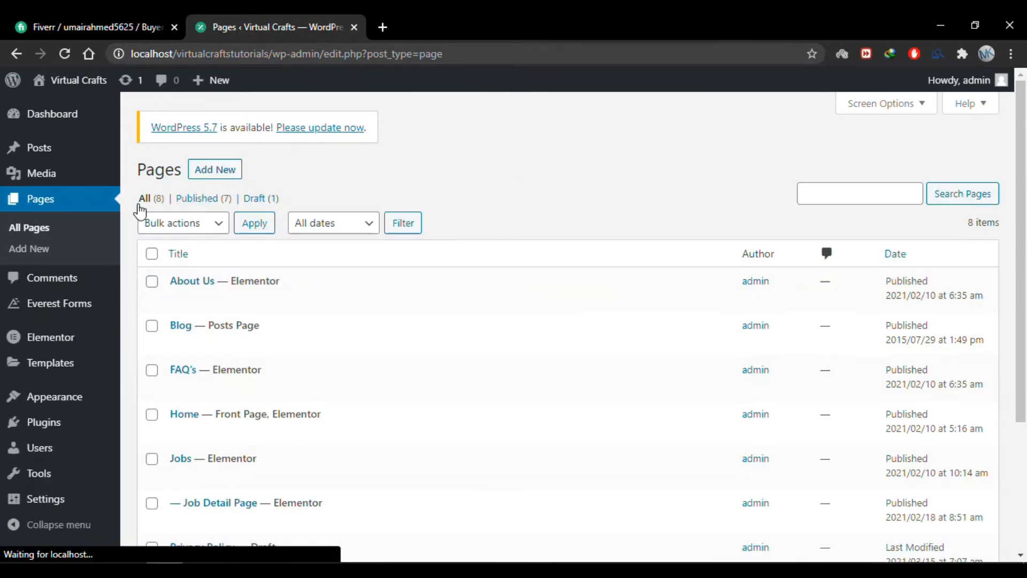
{"action": "left_click", "coordinate": [179, 299]}
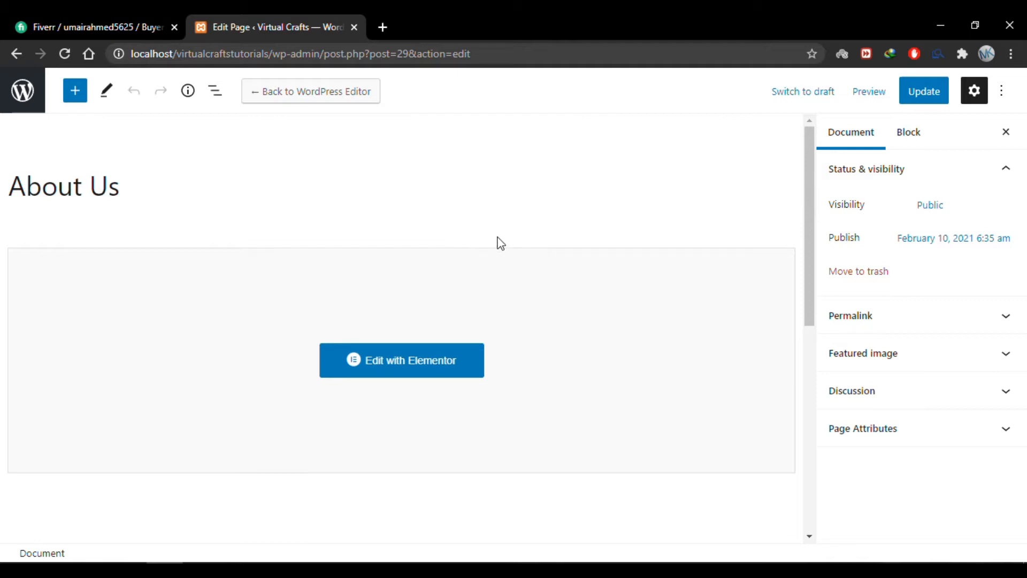
Review the template choices in the About Us page's attributes without changing the template.
{"action": "left_click", "coordinate": [917, 434]}
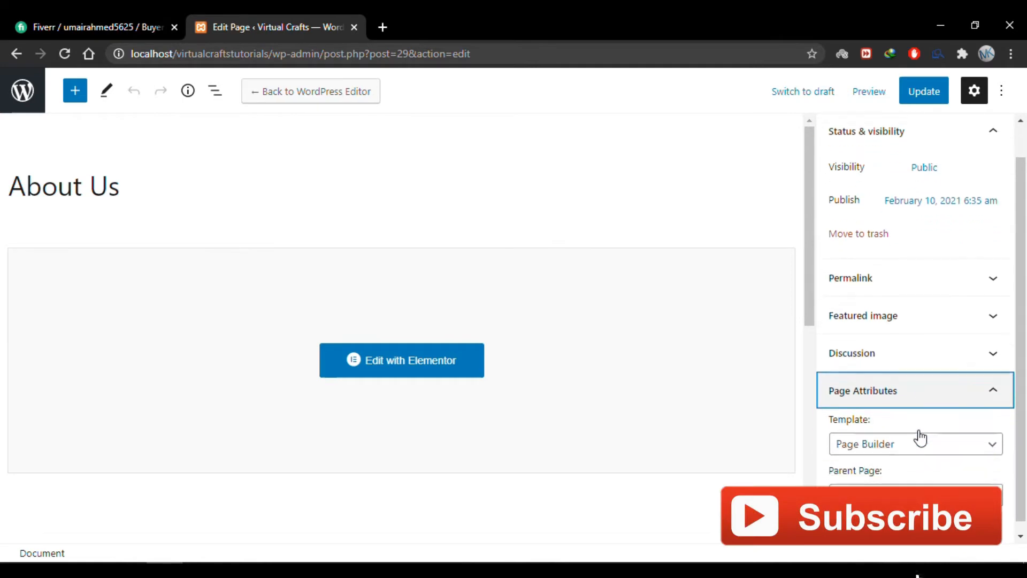
{"action": "left_click", "coordinate": [966, 436]}
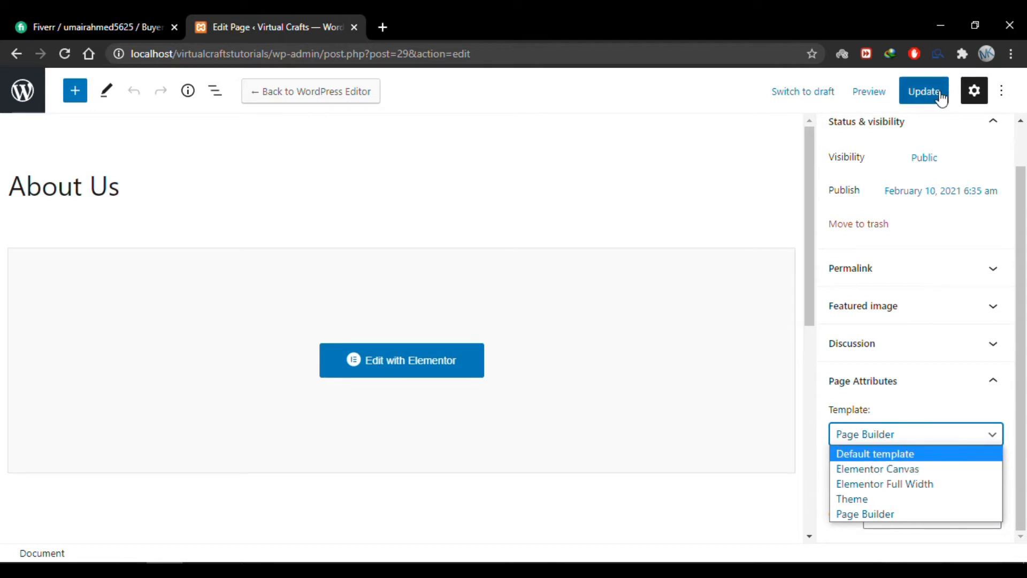
{"action": "left_click", "coordinate": [717, 192]}
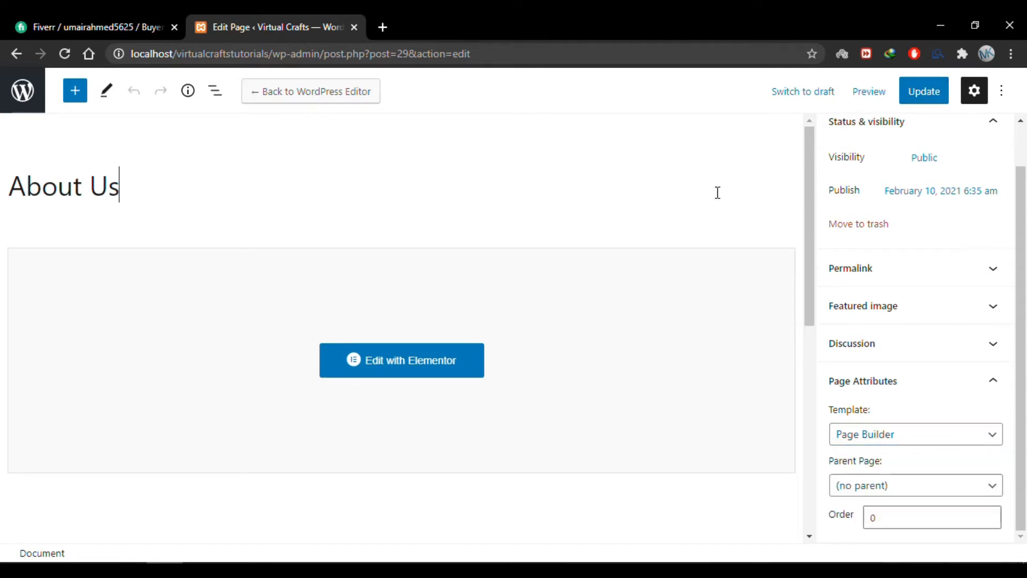
Open the About Us page in Elementor, set its page layout to Elementor Canvas and preview the page.
{"action": "left_click", "coordinate": [466, 361]}
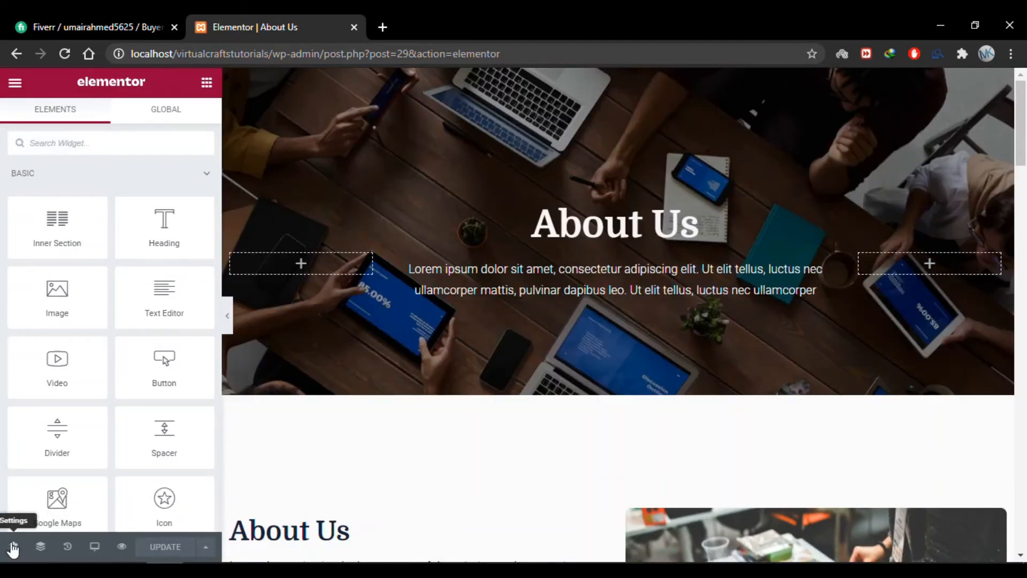
{"action": "left_click", "coordinate": [14, 546]}
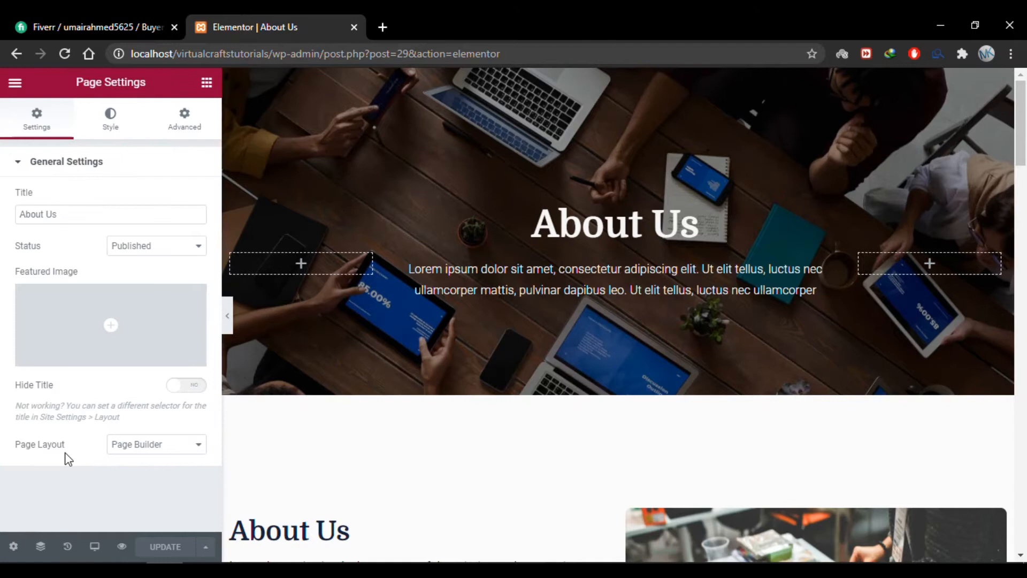
{"action": "left_click", "coordinate": [170, 451]}
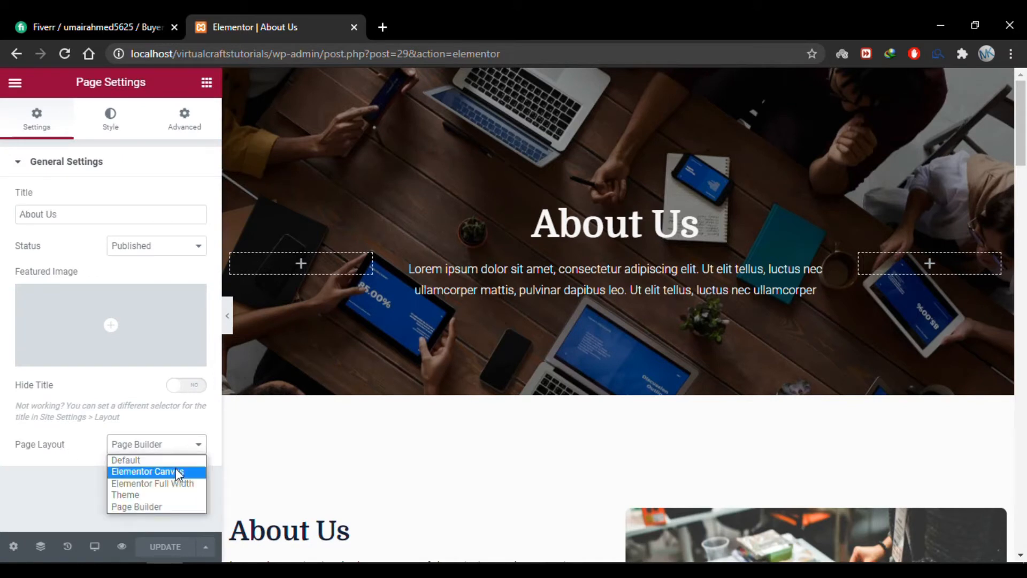
{"action": "left_click", "coordinate": [175, 470]}
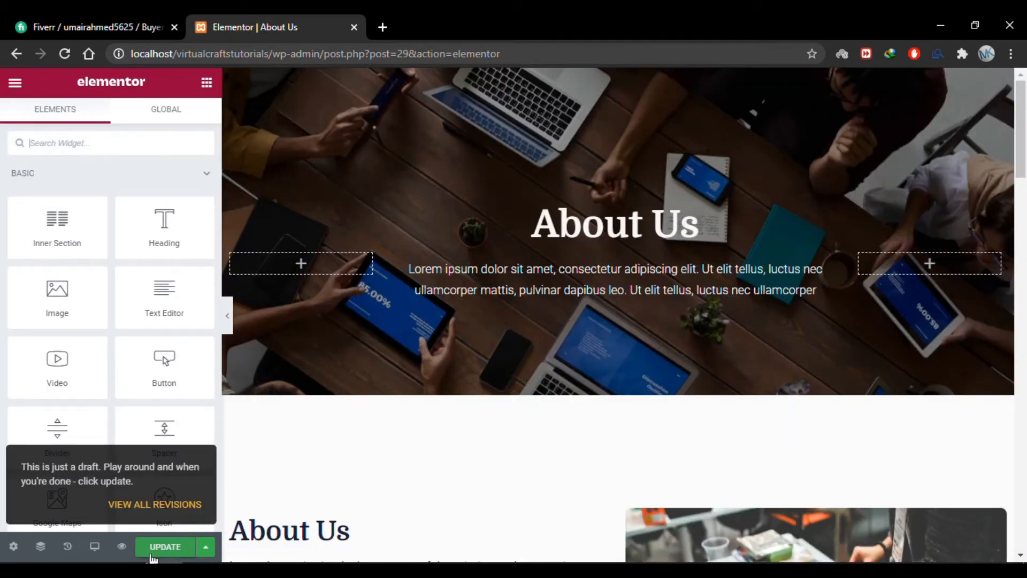
{"action": "left_click", "coordinate": [123, 548]}
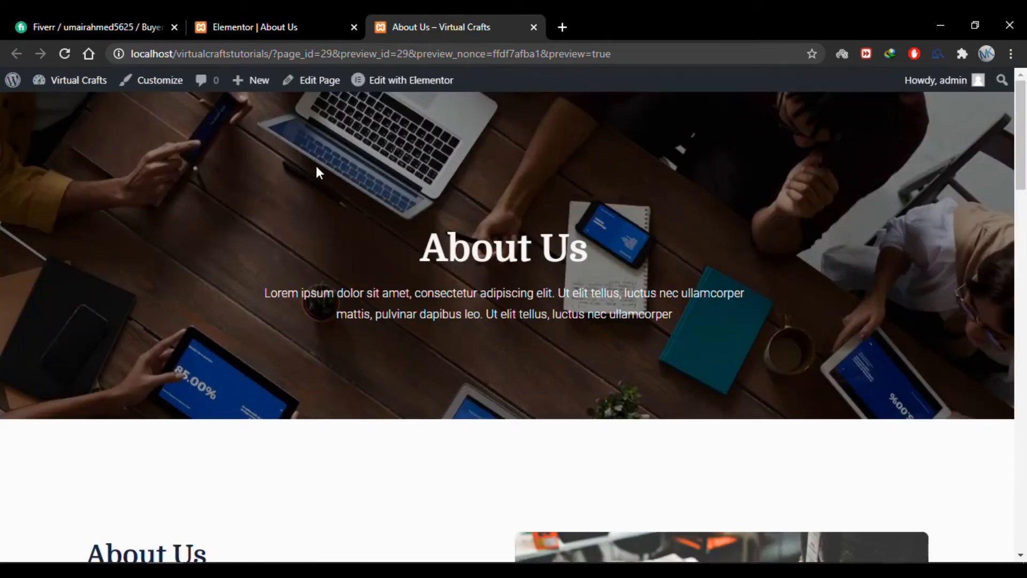
{"action": "left_click", "coordinate": [309, 29]}
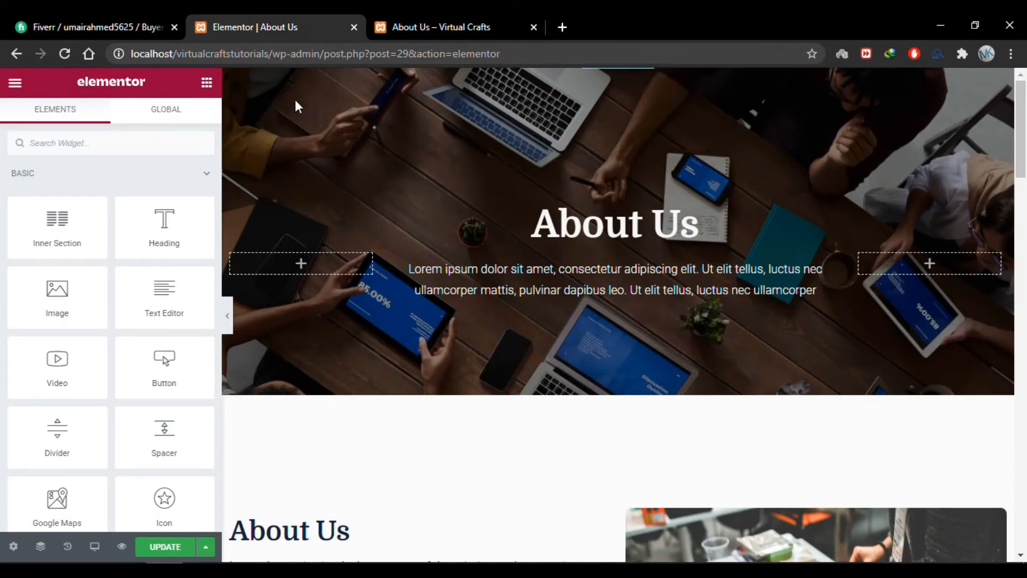
Add a two-column section above the About Us banner and narrow its first column to about a fifth of the width.
{"action": "left_click", "coordinate": [585, 72]}
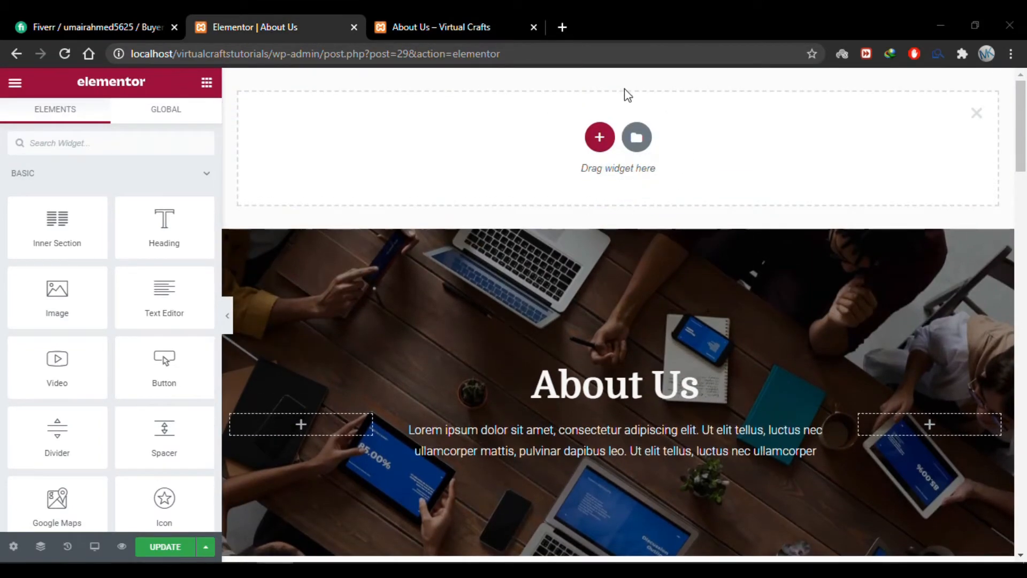
{"action": "left_click", "coordinate": [599, 141]}
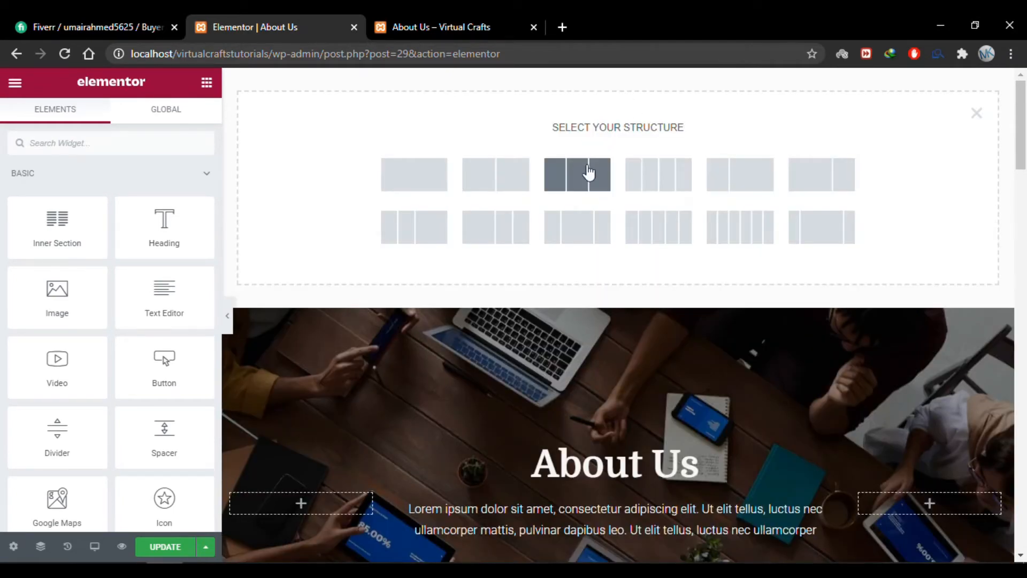
{"action": "left_click", "coordinate": [517, 185]}
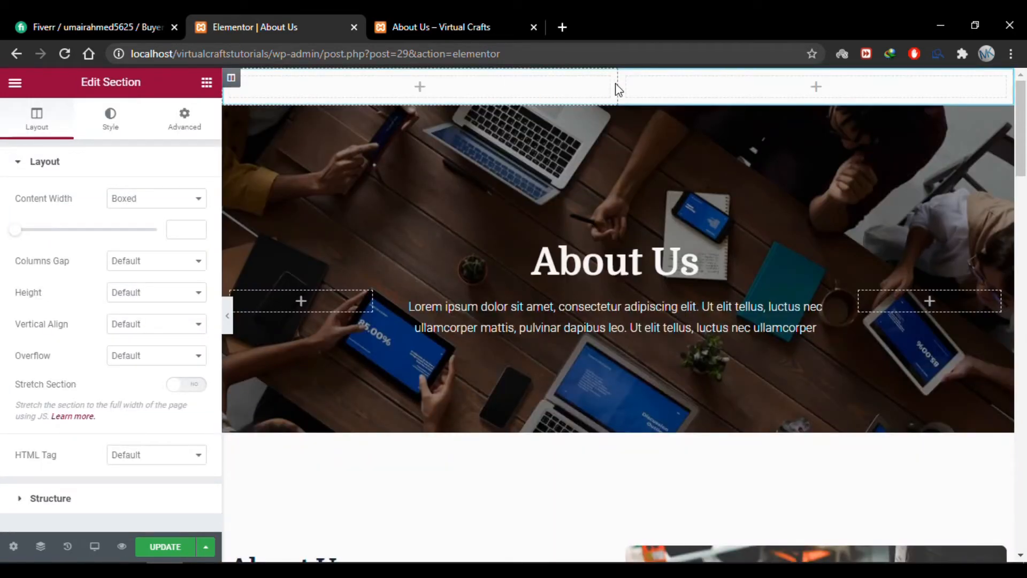
{"action": "left_click_drag", "start_coordinate": [616, 86], "coordinate": [388, 101]}
Add an Image widget to the new section's narrow column and fill it with Job-Portal-black.png from the media library.
{"action": "left_click", "coordinate": [207, 82]}
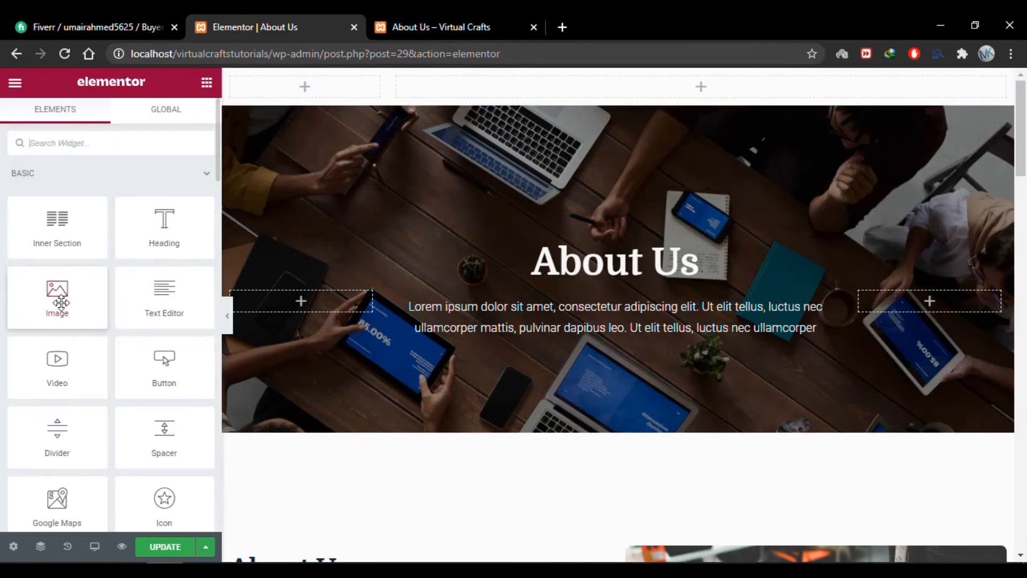
{"action": "left_click_drag", "start_coordinate": [57, 294], "coordinate": [307, 91]}
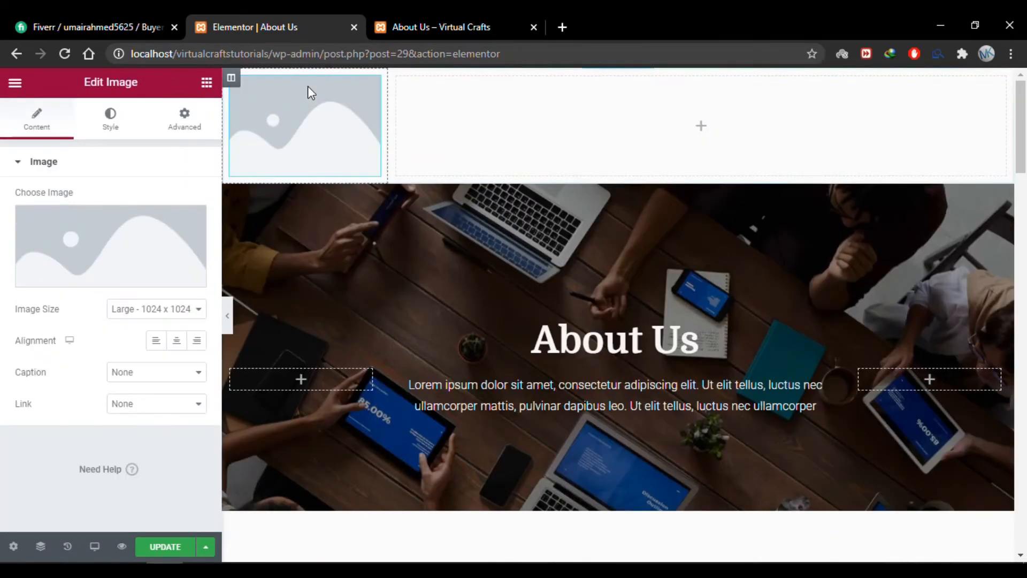
{"action": "mouse_move", "coordinate": [177, 258]}
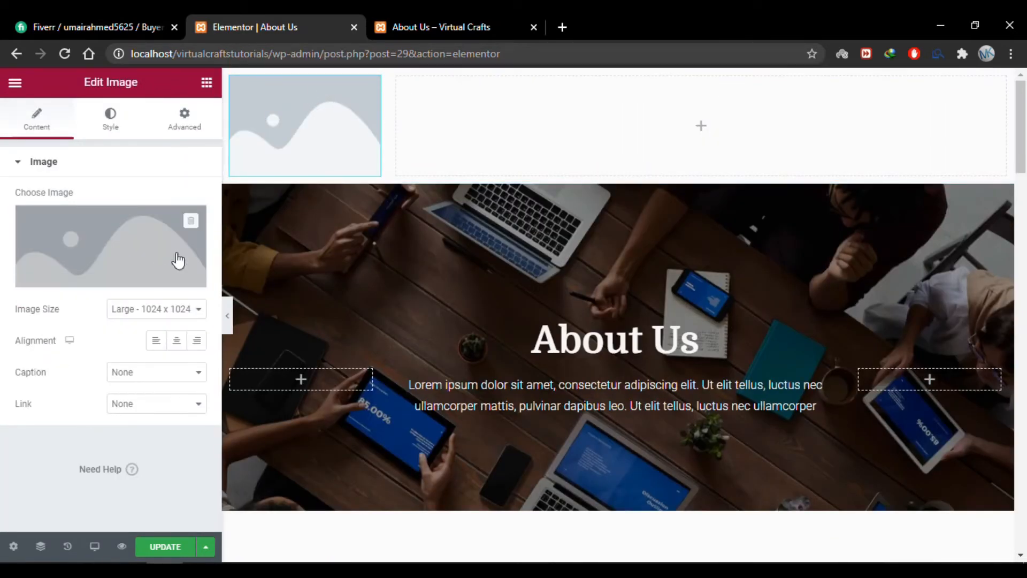
{"action": "left_click", "coordinate": [139, 255]}
{"action": "left_click", "coordinate": [144, 144]}
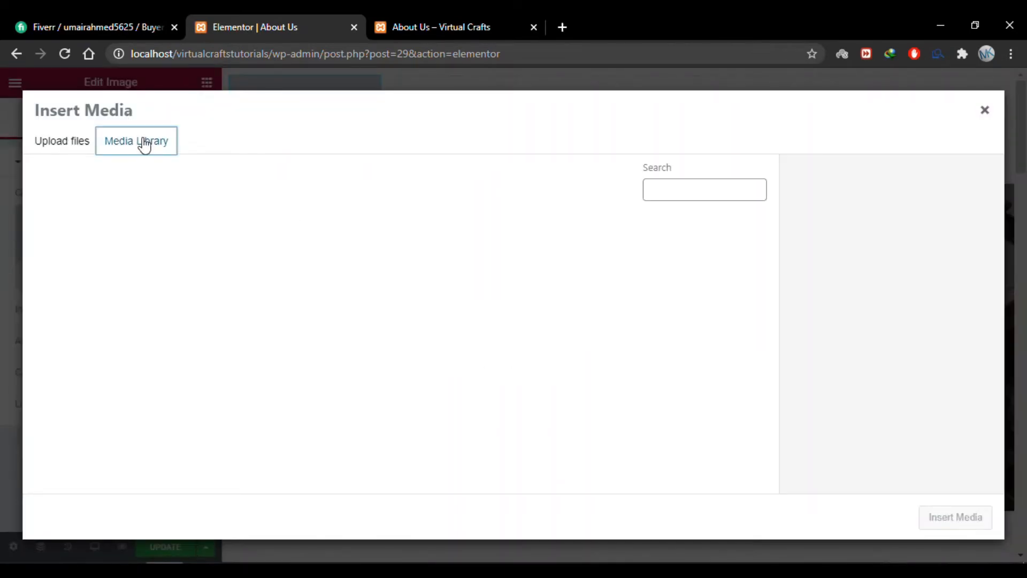
{"action": "scroll", "coordinate": [367, 294], "scroll_direction": "down", "scroll_amount": 3}
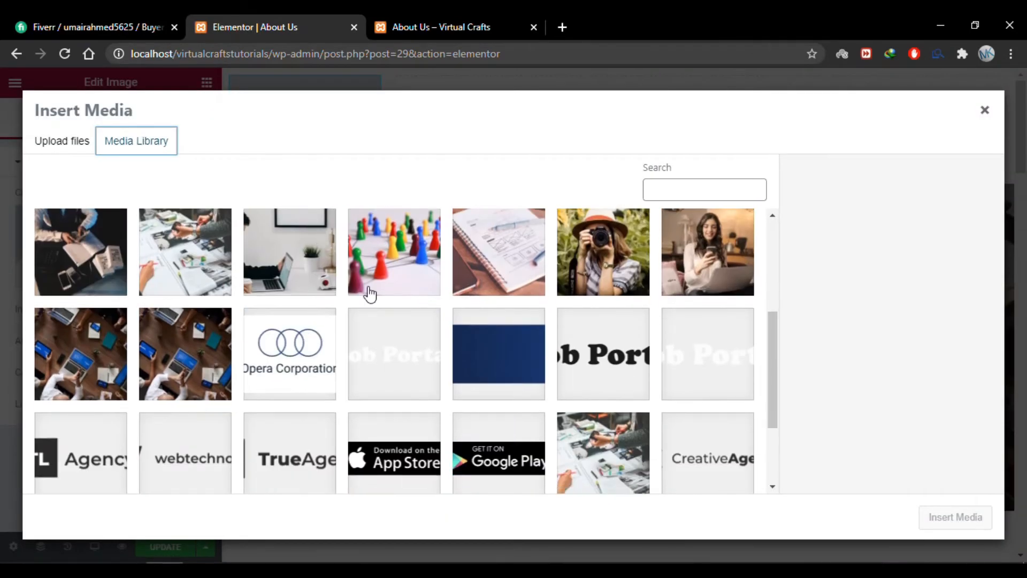
{"action": "left_click", "coordinate": [573, 367]}
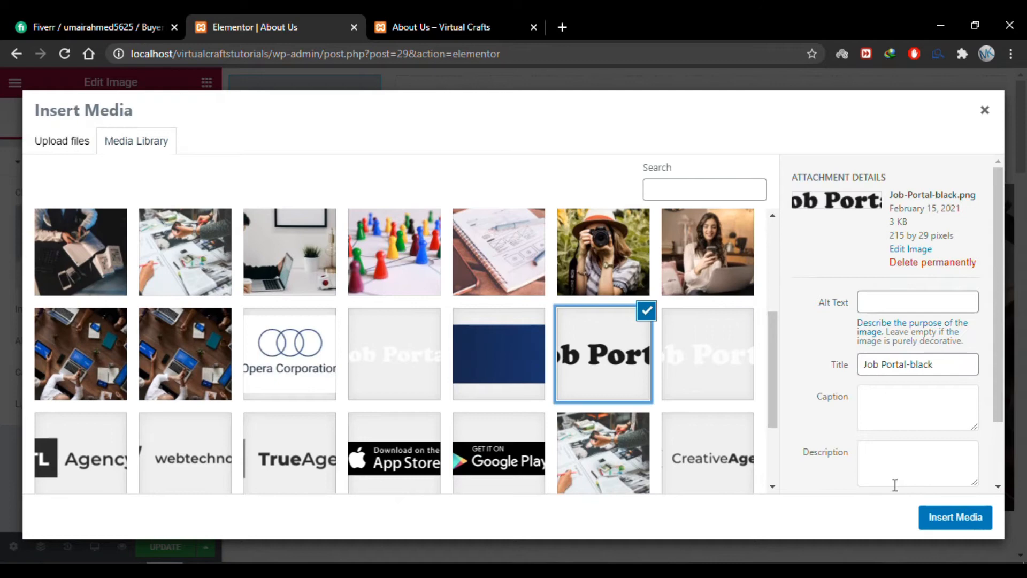
{"action": "left_click", "coordinate": [955, 516]}
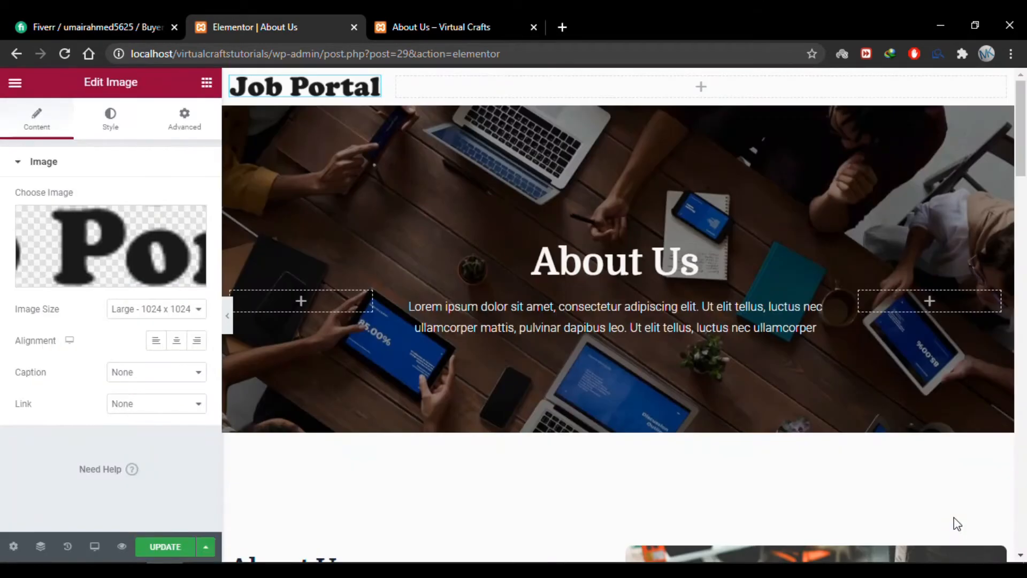
Add a Nav Menu widget to the new section's wide column, using About Menu as its menu.
{"action": "left_click", "coordinate": [207, 82]}
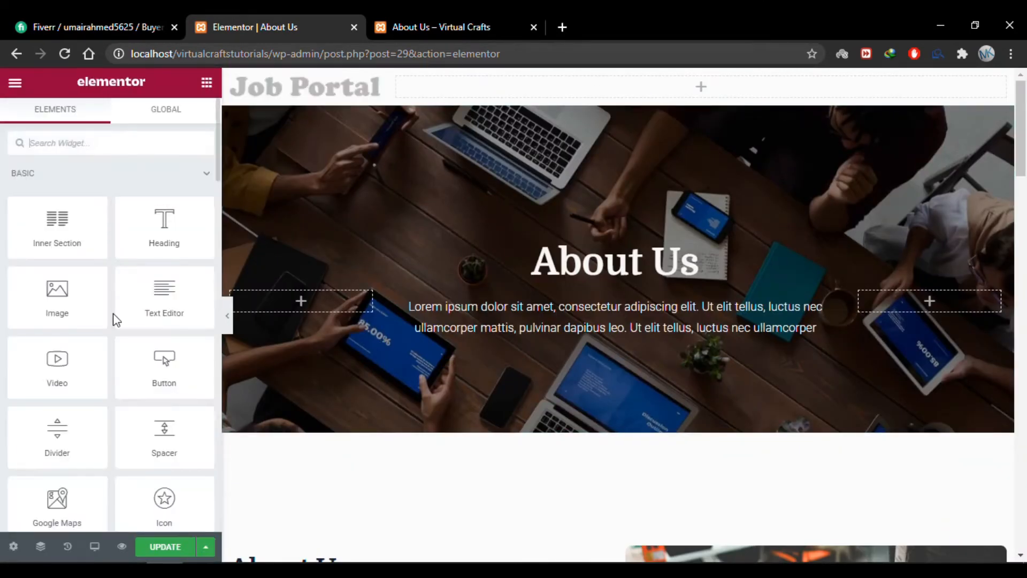
{"action": "left_click", "coordinate": [117, 143]}
{"action": "type", "text": "menu"}
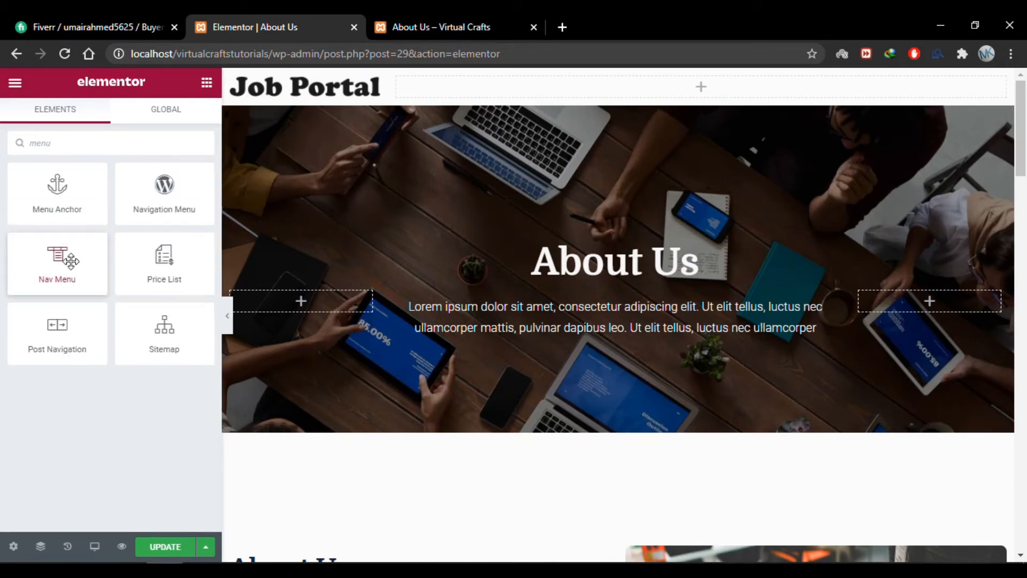
{"action": "left_click_drag", "start_coordinate": [70, 261], "coordinate": [672, 89]}
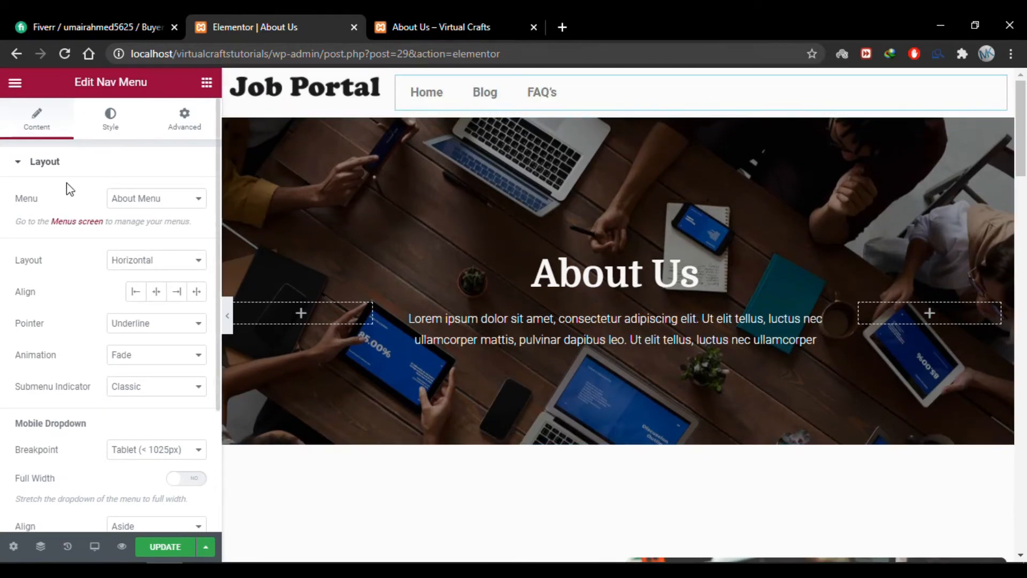
{"action": "left_click", "coordinate": [197, 205]}
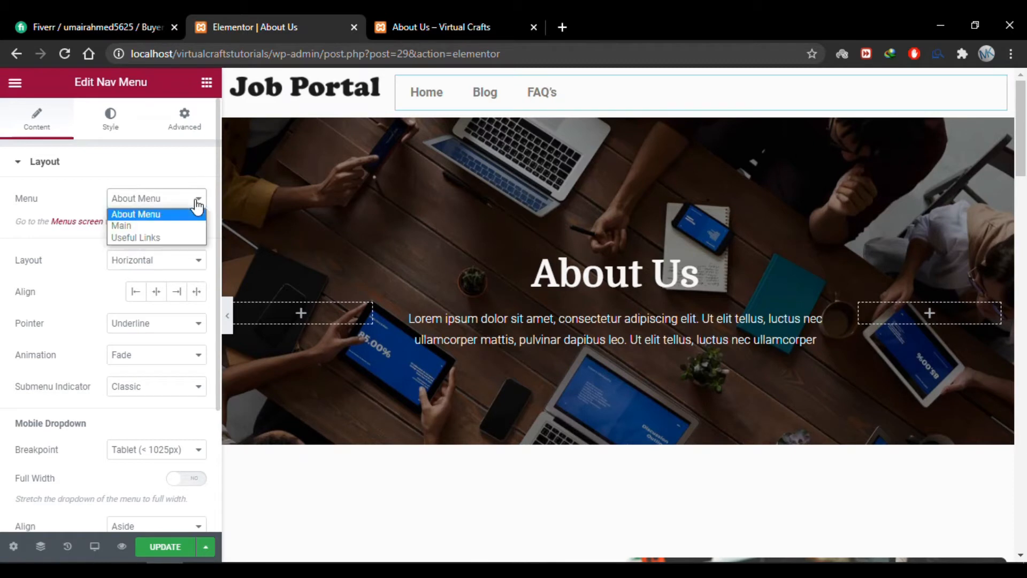
{"action": "left_click", "coordinate": [163, 214]}
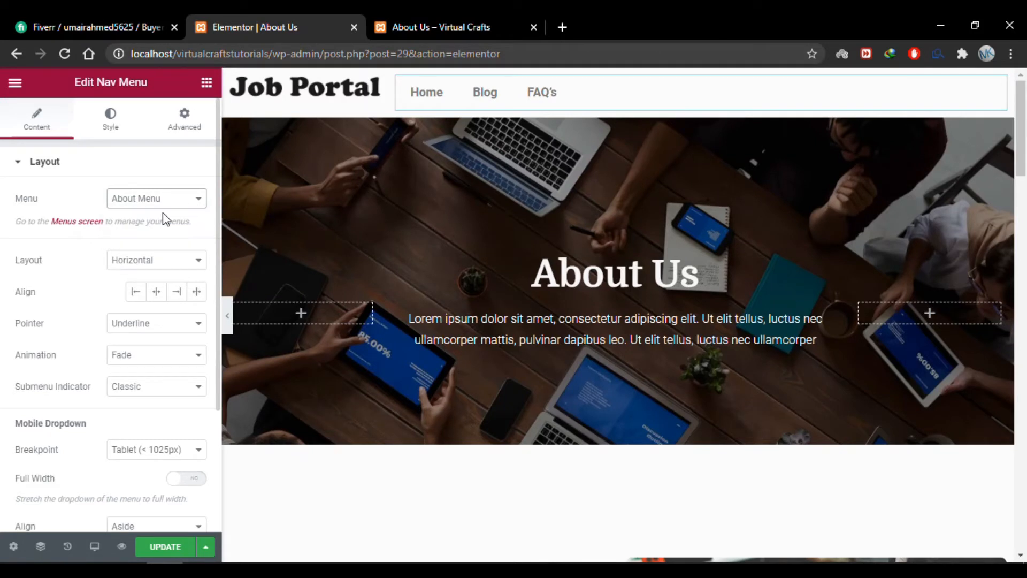
Try the Vertical and Dropdown layouts on the nav menu, and return it to the Horizontal layout.
{"action": "left_click", "coordinate": [172, 263]}
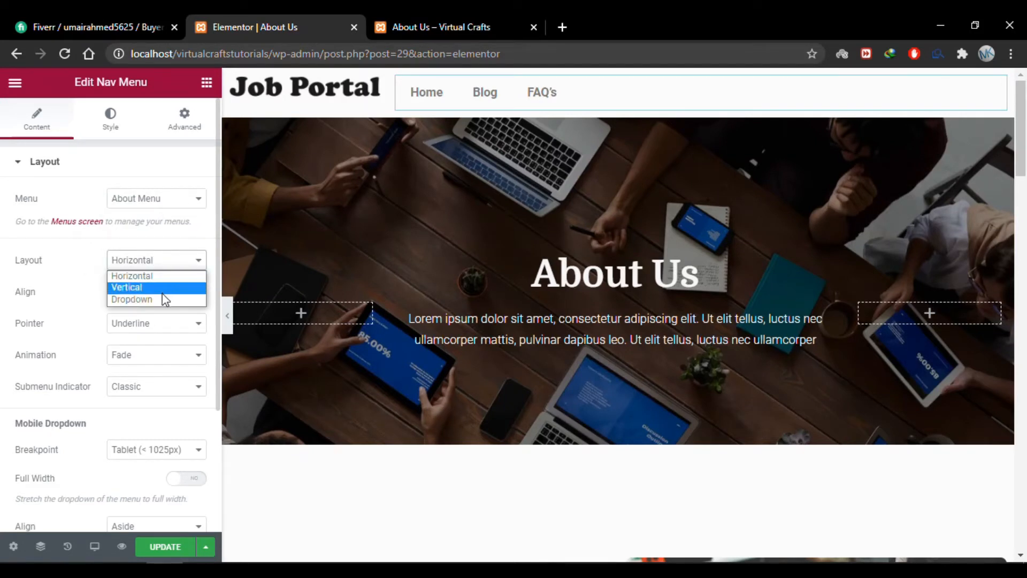
{"action": "left_click", "coordinate": [172, 287]}
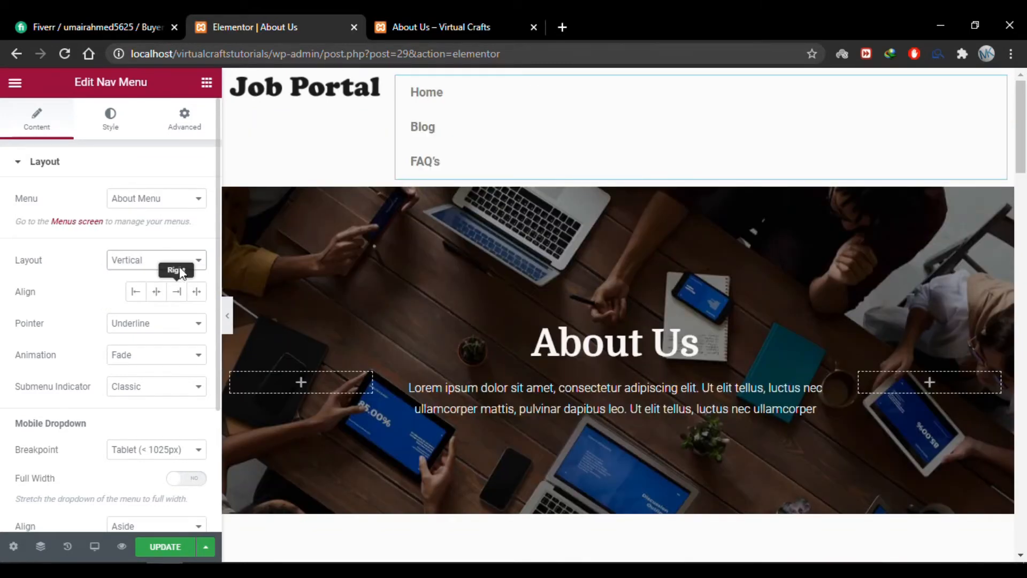
{"action": "left_click", "coordinate": [182, 261]}
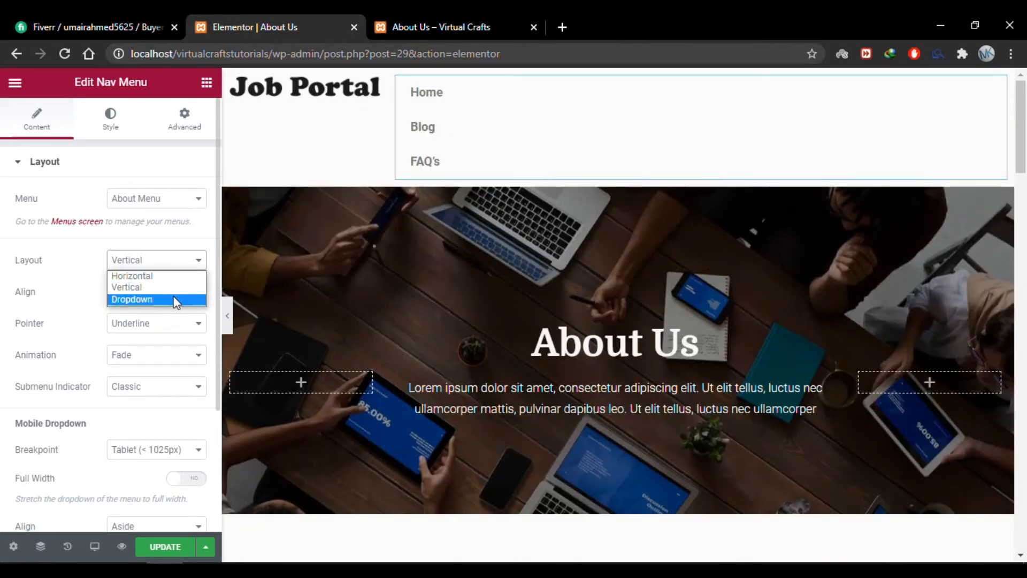
{"action": "left_click", "coordinate": [176, 298]}
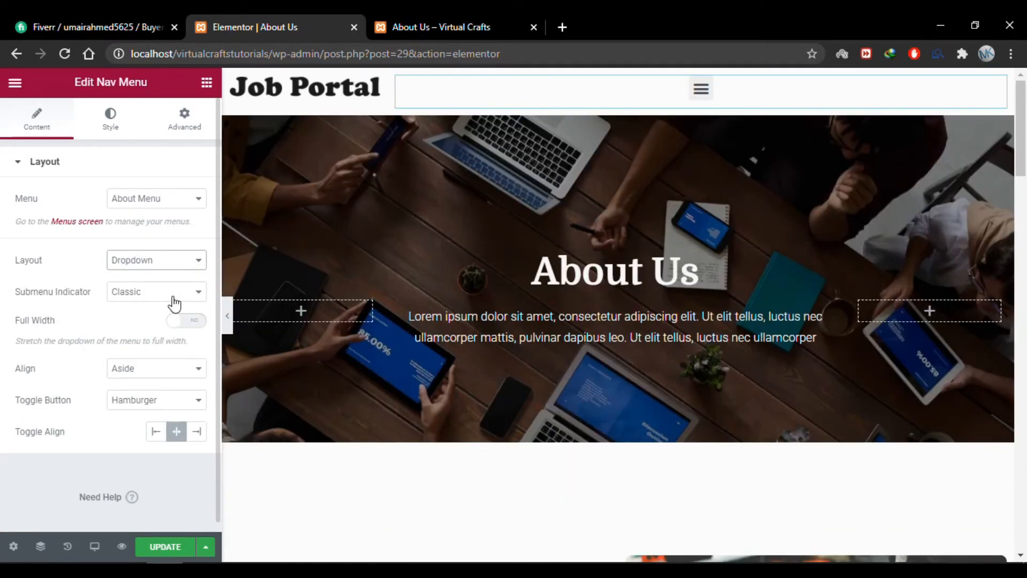
{"action": "left_click", "coordinate": [176, 261]}
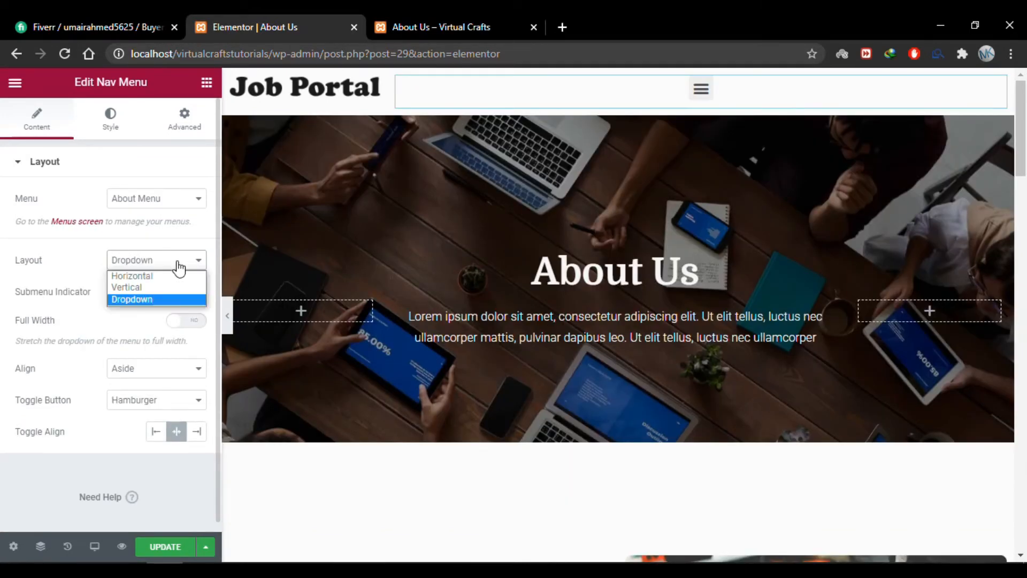
{"action": "left_click", "coordinate": [176, 277]}
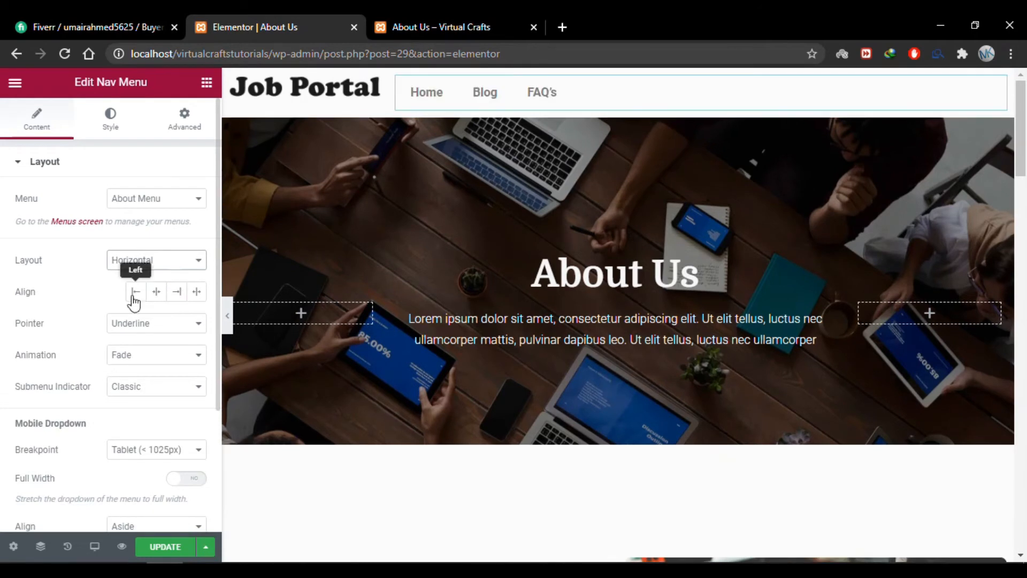
Set the nav menu's alignment to Right.
{"action": "left_click", "coordinate": [178, 294]}
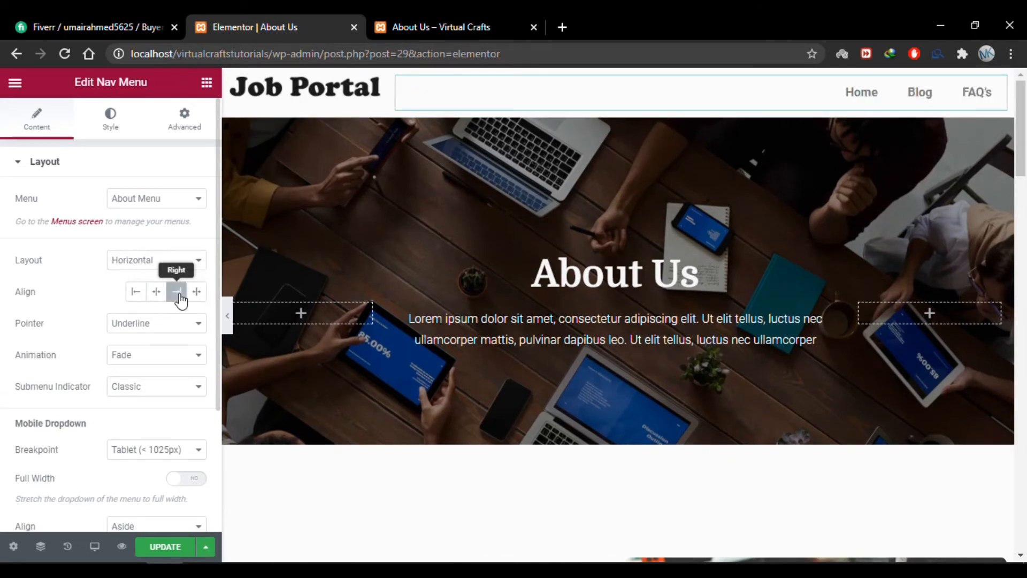
Try the Double Line pointer on the nav menu, and return it to the Underline pointer.
{"action": "scroll", "coordinate": [21, 310], "scroll_direction": "down", "scroll_amount": 1}
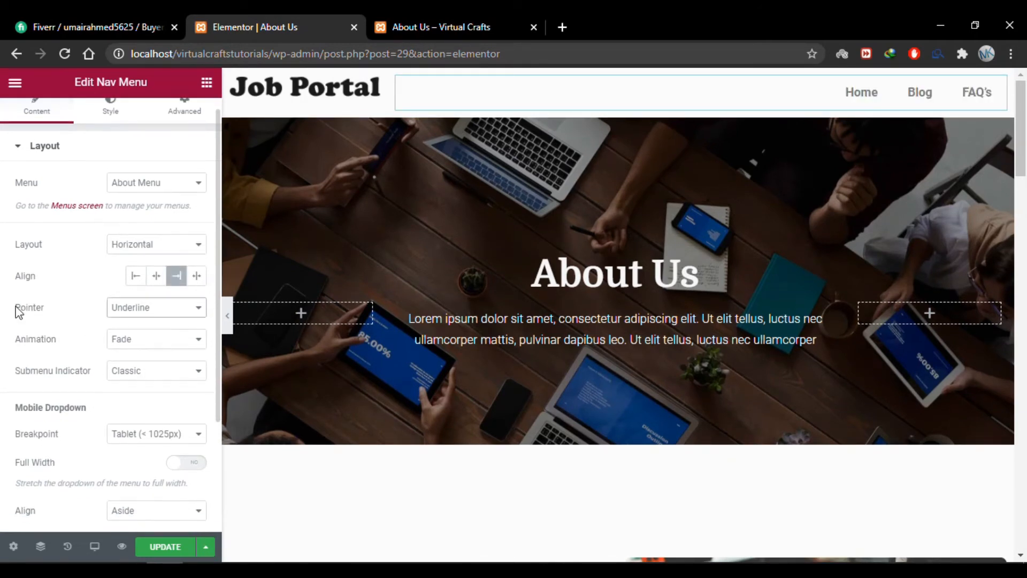
{"action": "left_click_drag", "start_coordinate": [15, 308], "coordinate": [46, 315]}
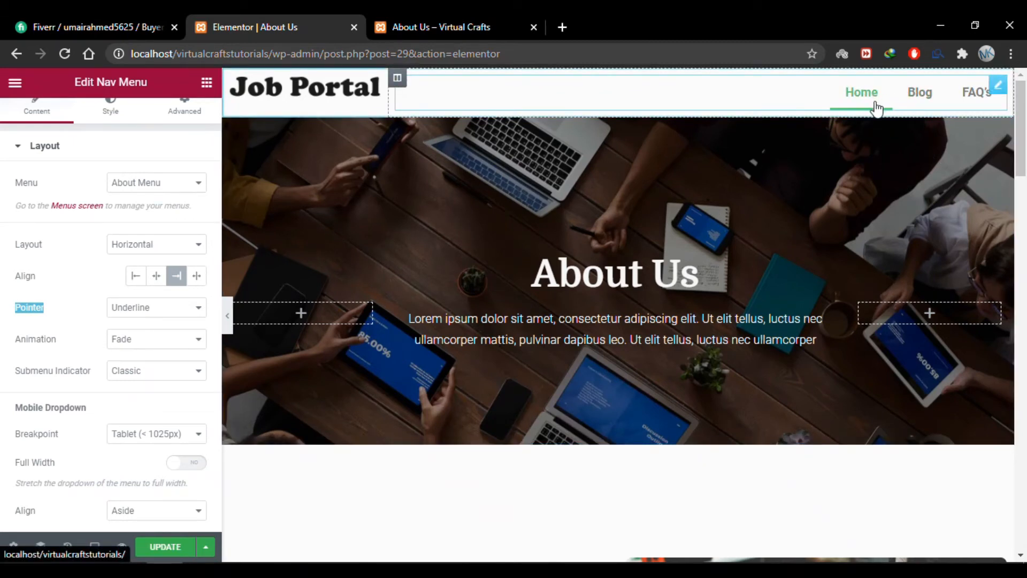
{"action": "left_click", "coordinate": [190, 313]}
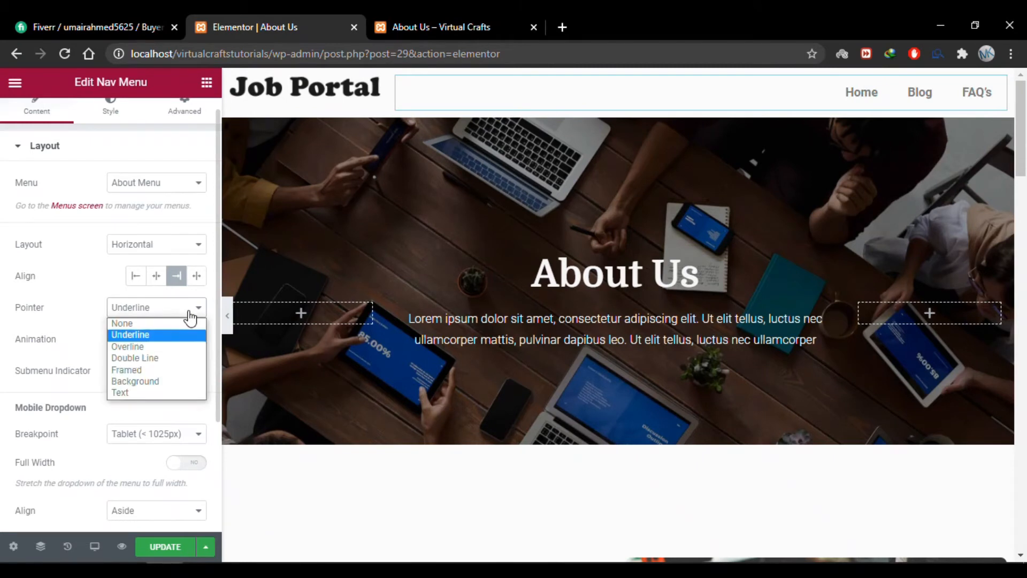
{"action": "left_click", "coordinate": [183, 357]}
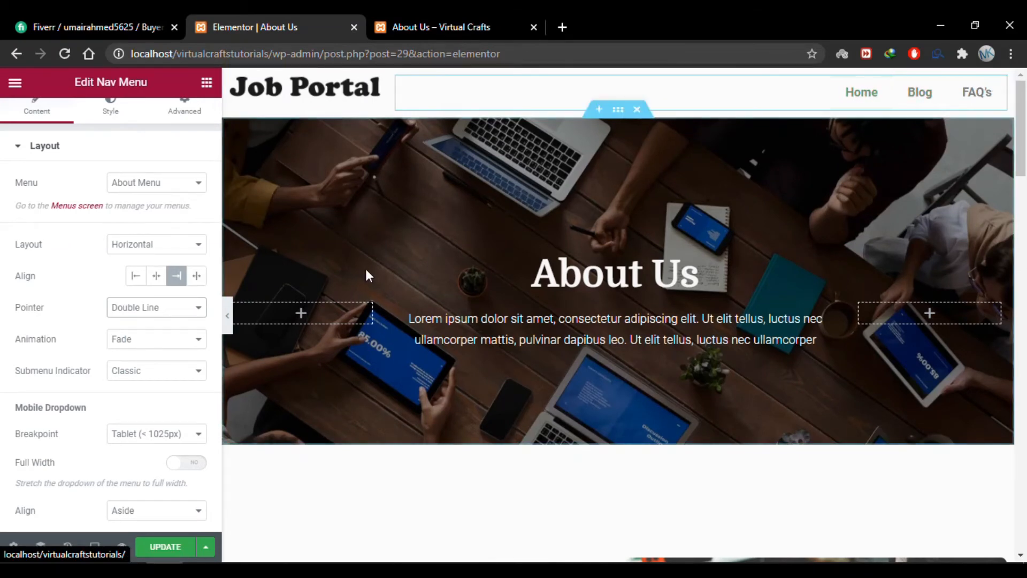
{"action": "left_click", "coordinate": [197, 316]}
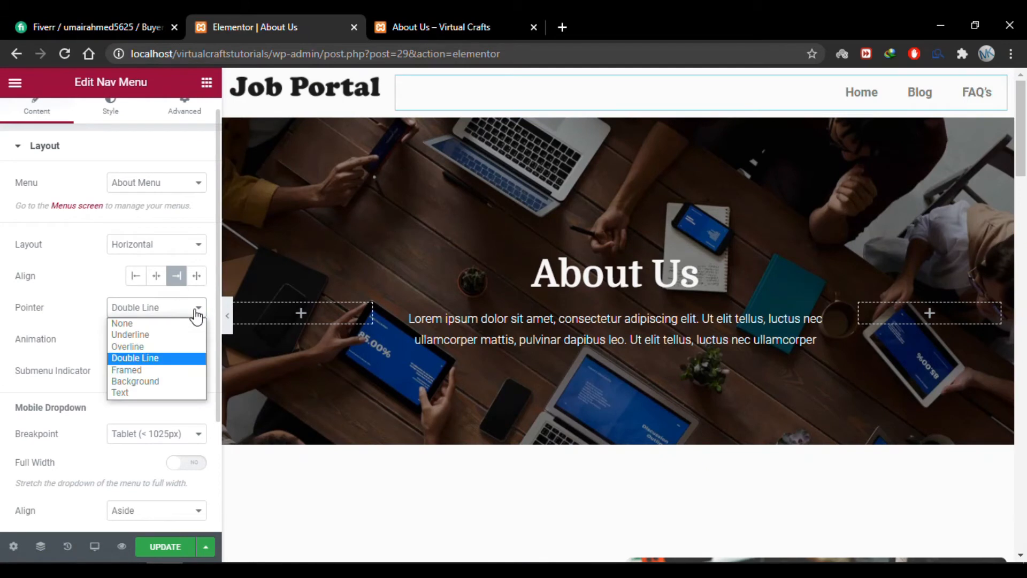
{"action": "left_click", "coordinate": [188, 335]}
Set the nav menu's pointer animation to Slide.
{"action": "left_click", "coordinate": [187, 338]}
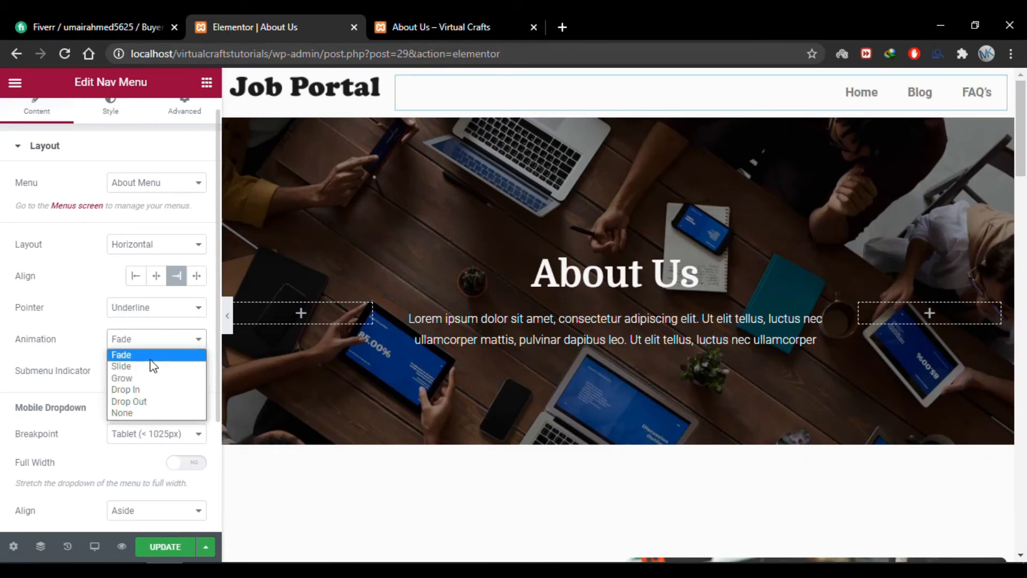
{"action": "left_click", "coordinate": [161, 365]}
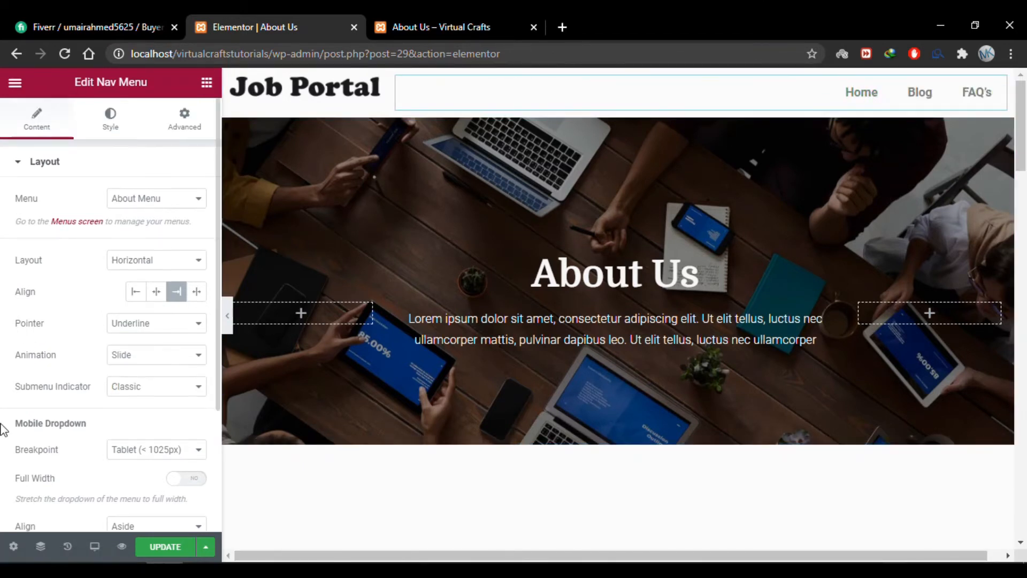
Examine the nav menu's Mobile Dropdown options for breakpoint, alignment and toggle button without changing them.
{"action": "scroll", "coordinate": [89, 322], "scroll_direction": "down", "scroll_amount": 3}
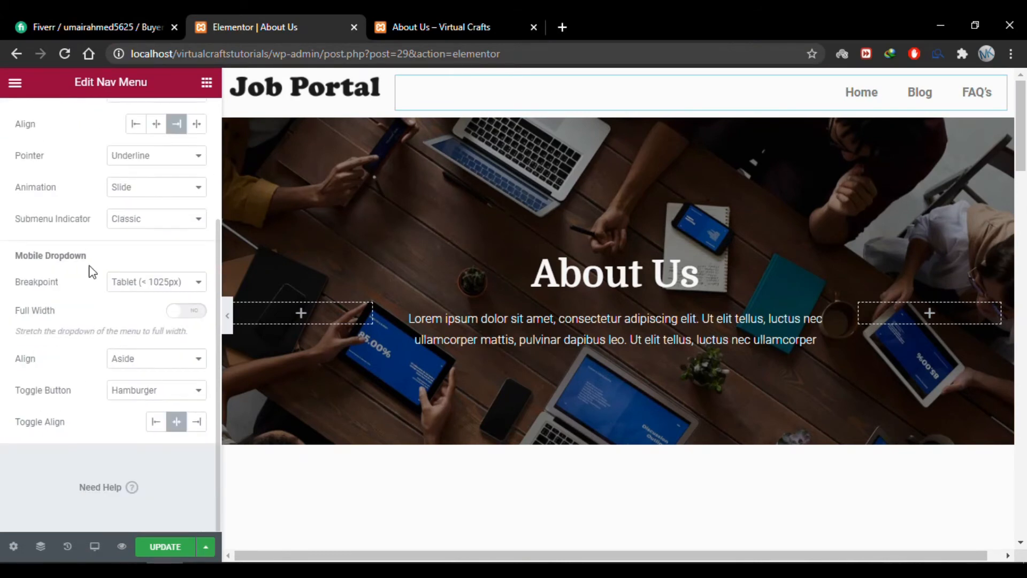
{"action": "left_click", "coordinate": [193, 285]}
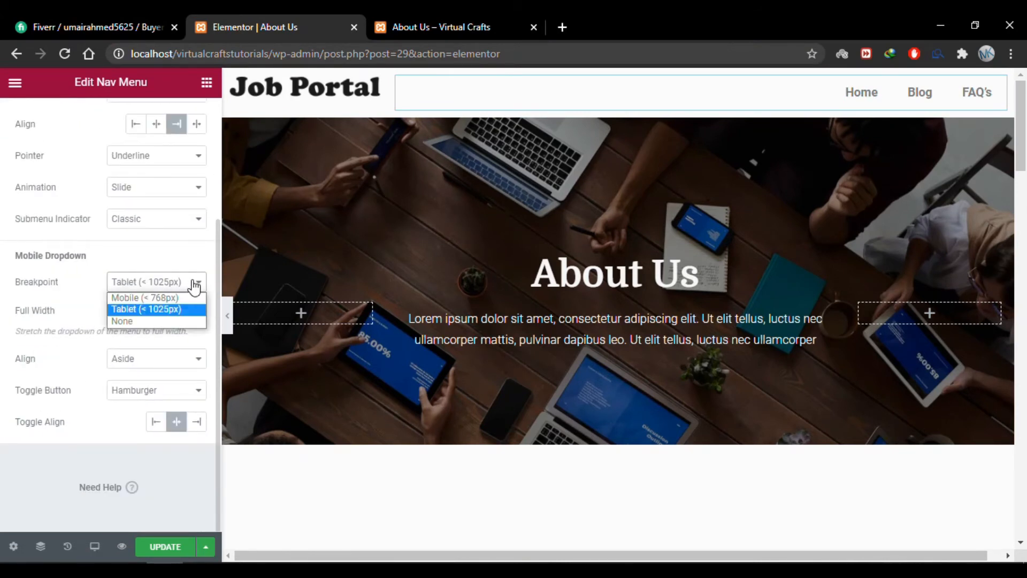
{"action": "left_click", "coordinate": [193, 286]}
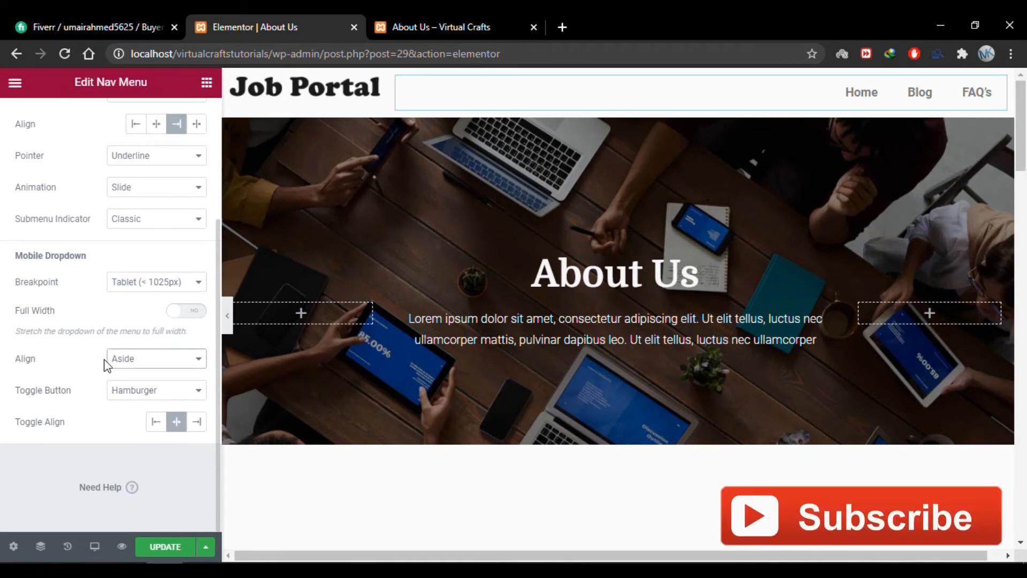
{"action": "left_click", "coordinate": [171, 362]}
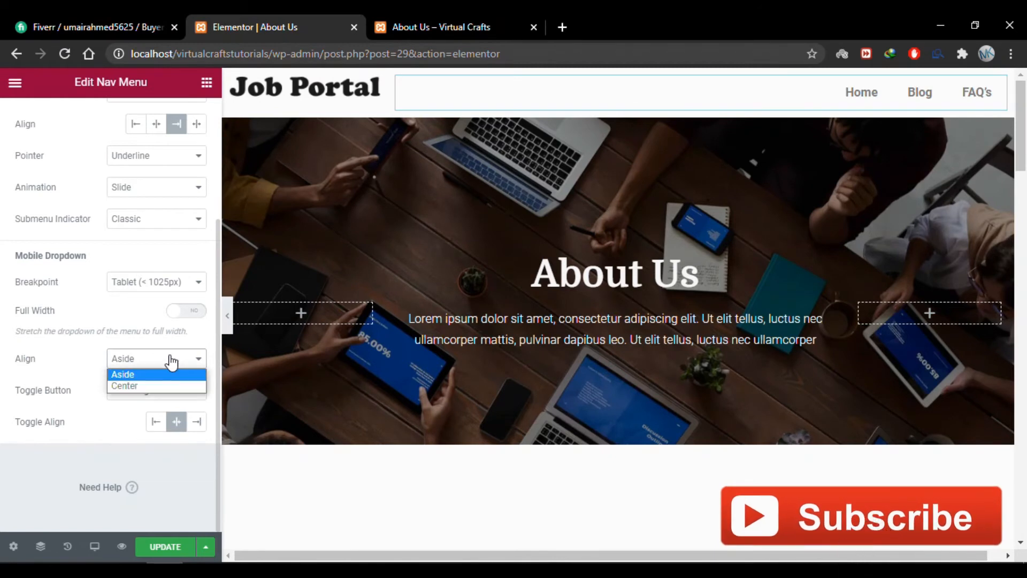
{"action": "left_click", "coordinate": [170, 361]}
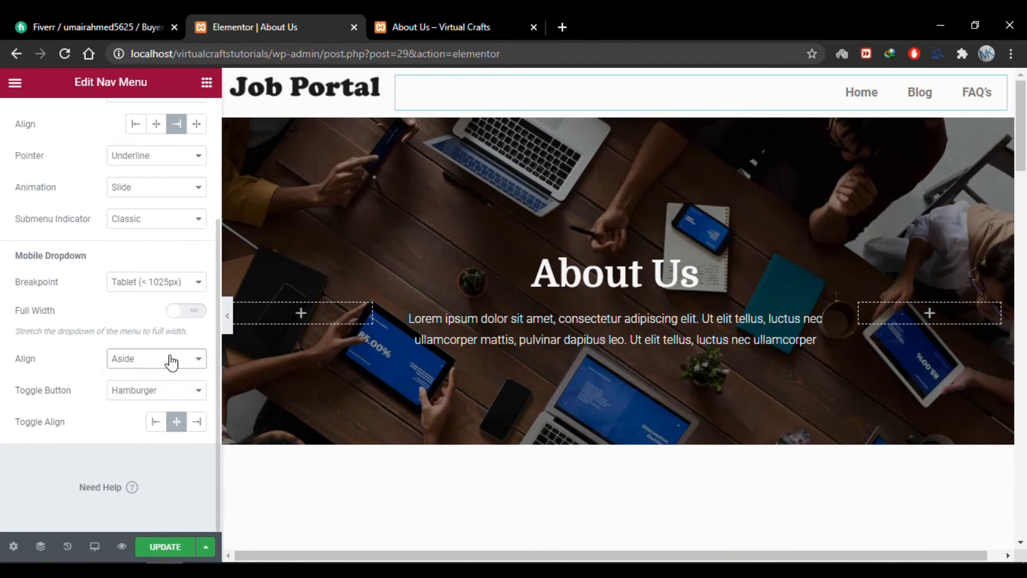
{"action": "left_click", "coordinate": [191, 397]}
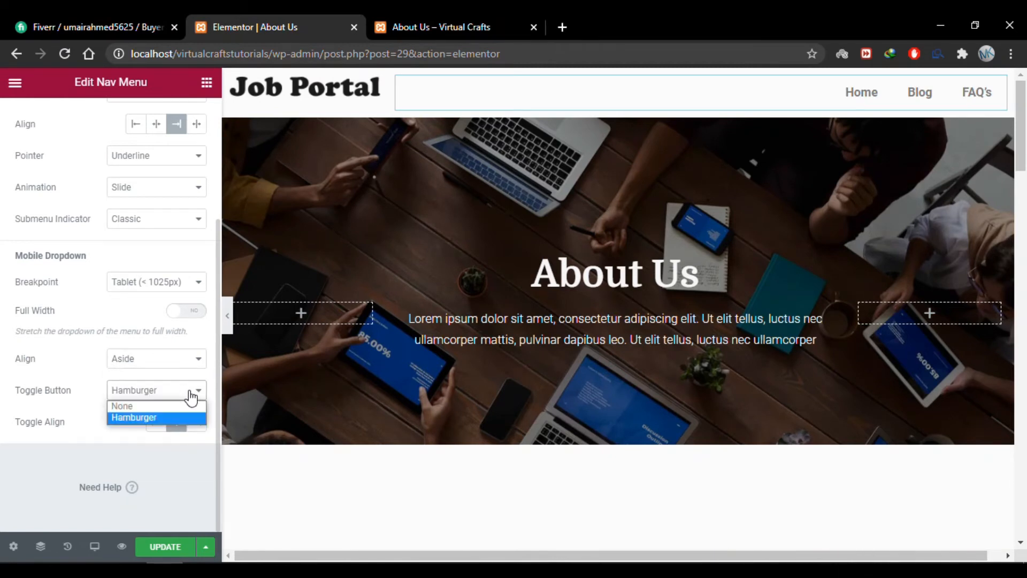
{"action": "left_click", "coordinate": [191, 395]}
{"action": "left_click", "coordinate": [190, 396]}
{"action": "left_click", "coordinate": [163, 461]}
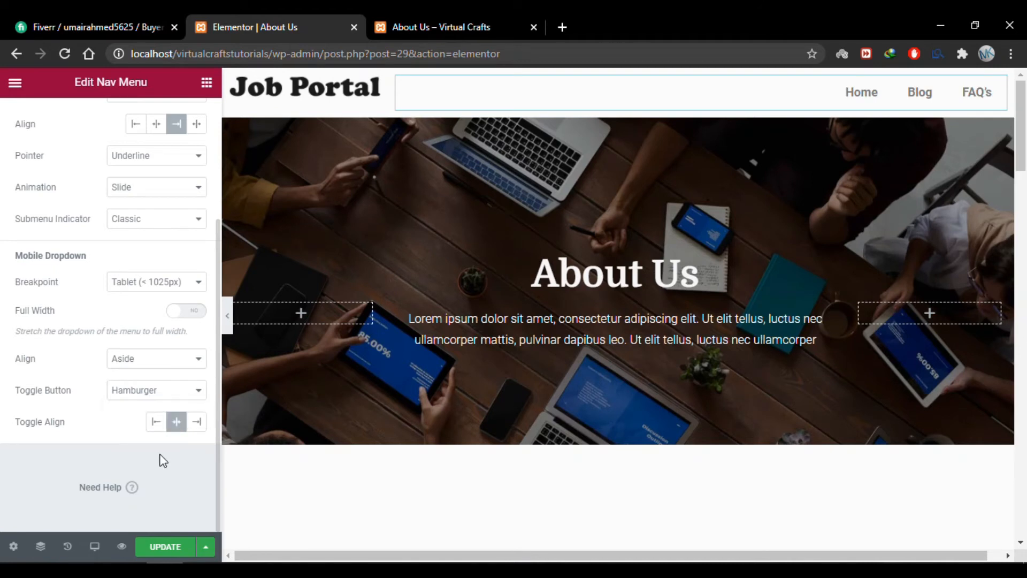
{"action": "scroll", "coordinate": [179, 428], "scroll_direction": "up", "scroll_amount": 5}
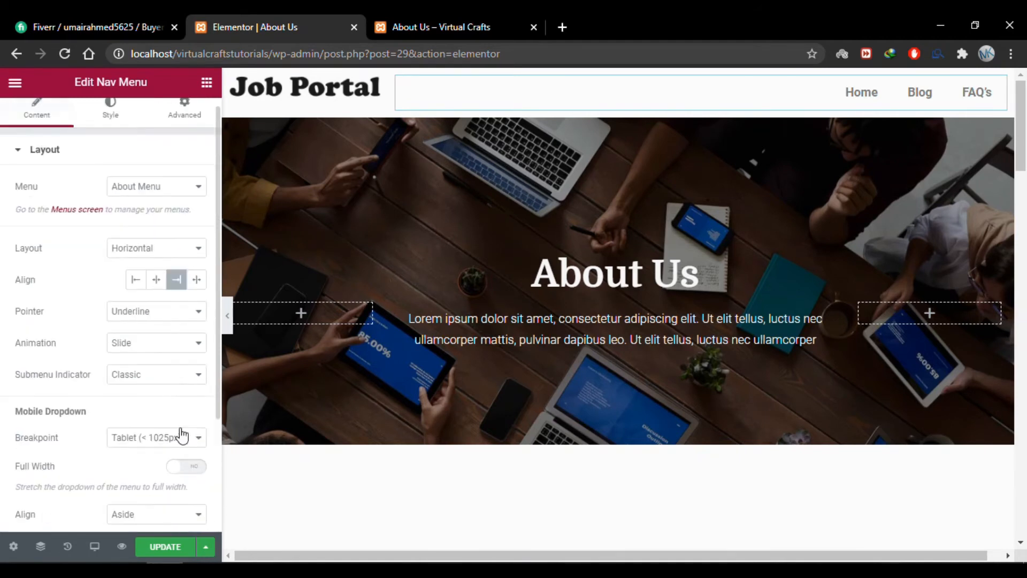
Look through the nav menu's style settings for the main menu, dropdown and toggle button.
{"action": "left_click", "coordinate": [109, 127]}
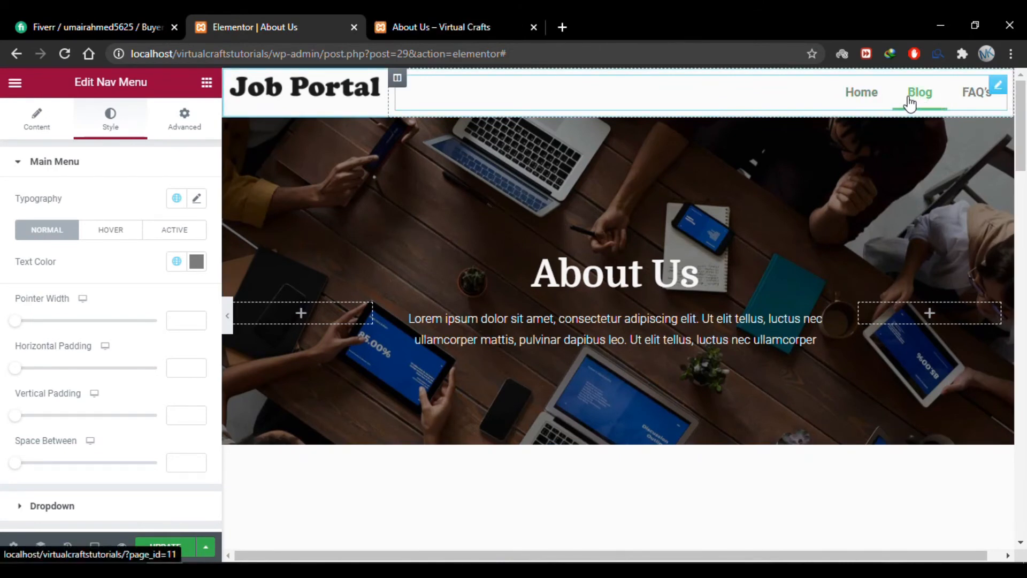
{"action": "left_click", "coordinate": [129, 234]}
{"action": "left_click", "coordinate": [32, 236]}
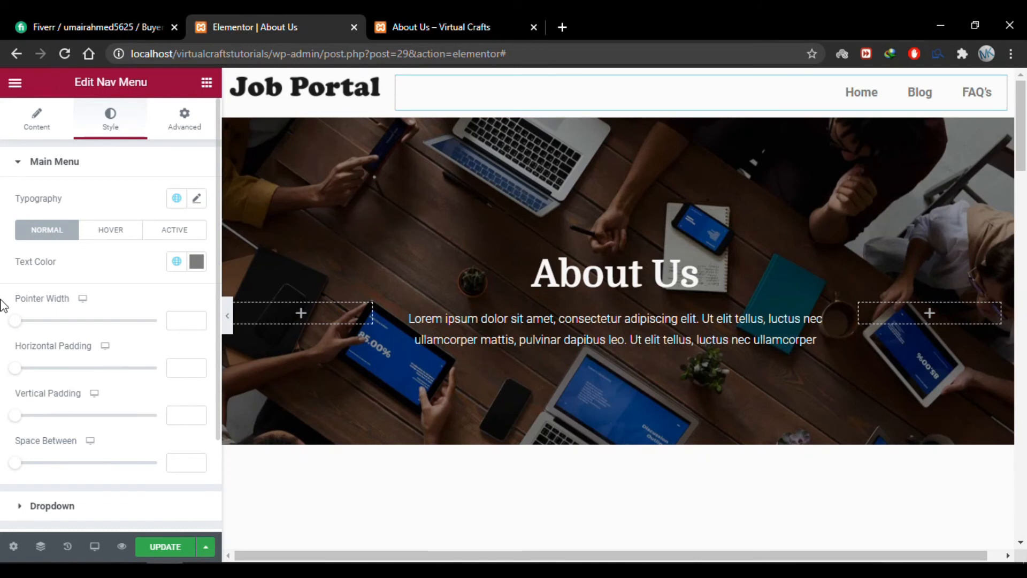
{"action": "scroll", "coordinate": [3, 305], "scroll_direction": "down", "scroll_amount": 2}
{"action": "left_click", "coordinate": [34, 396]}
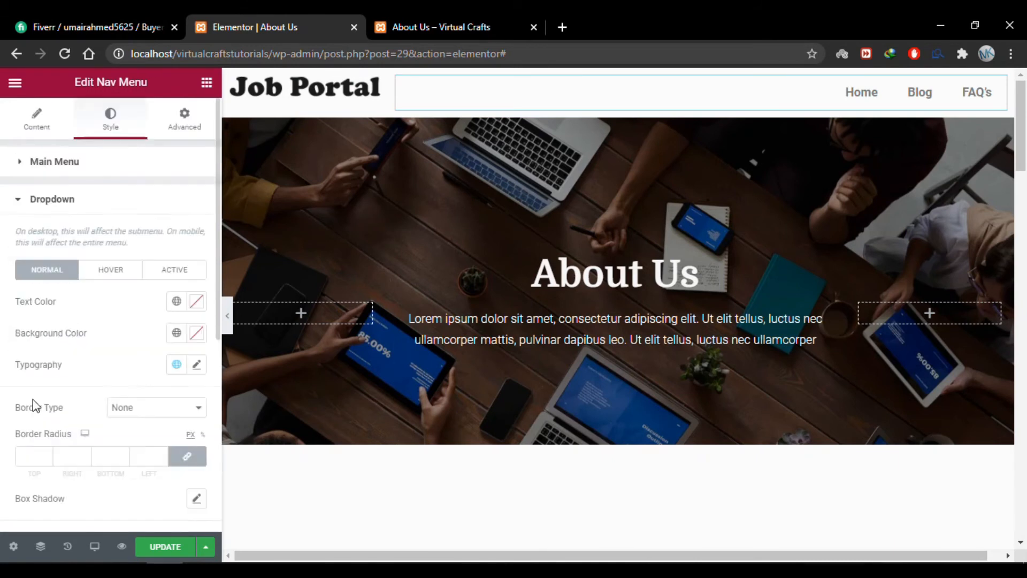
{"action": "left_click", "coordinate": [52, 210]}
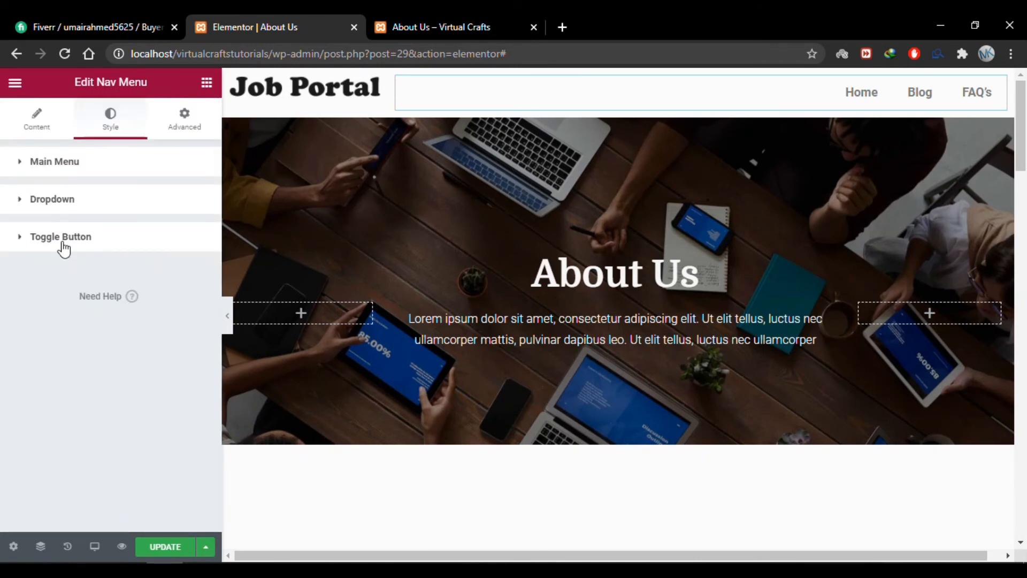
{"action": "left_click", "coordinate": [62, 241]}
{"action": "left_click", "coordinate": [47, 241]}
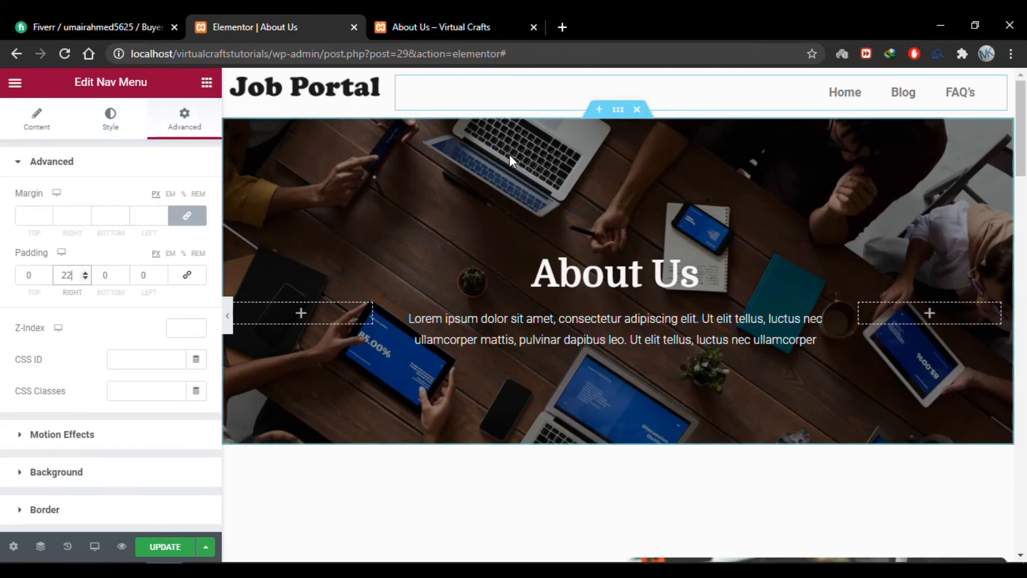
View the home page's header on the live site for comparison, and return to the Elementor editor.
{"action": "left_click", "coordinate": [480, 16]}
{"action": "left_click", "coordinate": [782, 124]}
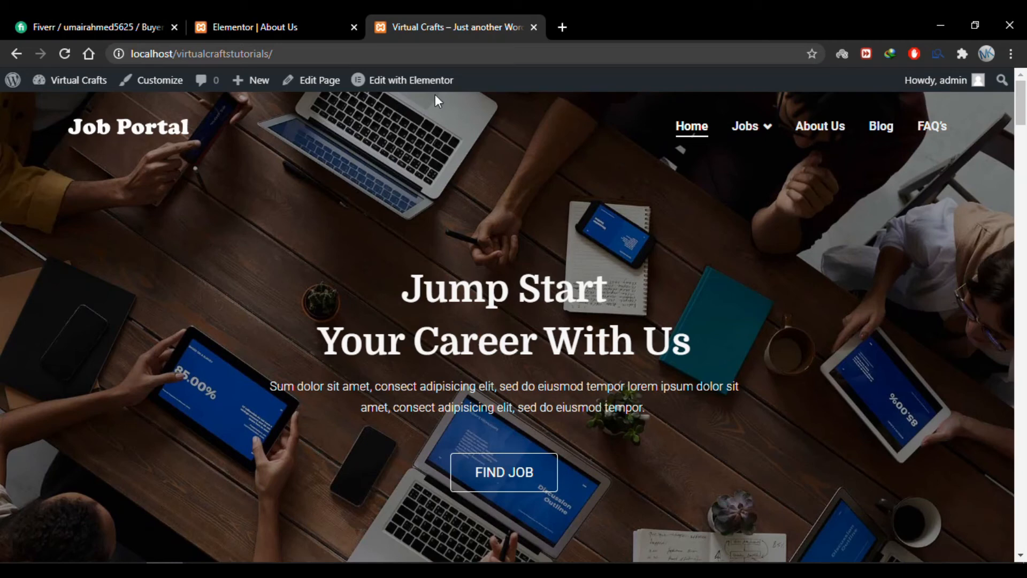
{"action": "left_click", "coordinate": [259, 20]}
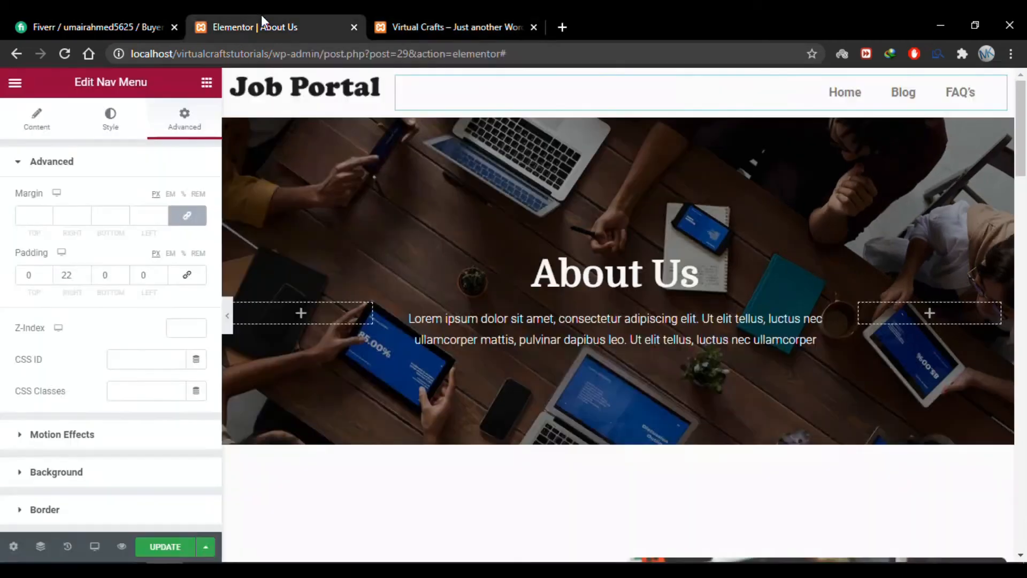
Unlink the header section's margin and padding values, and set its bottom margin to -65 px so it overlaps the hero section.
{"action": "left_click", "coordinate": [617, 74]}
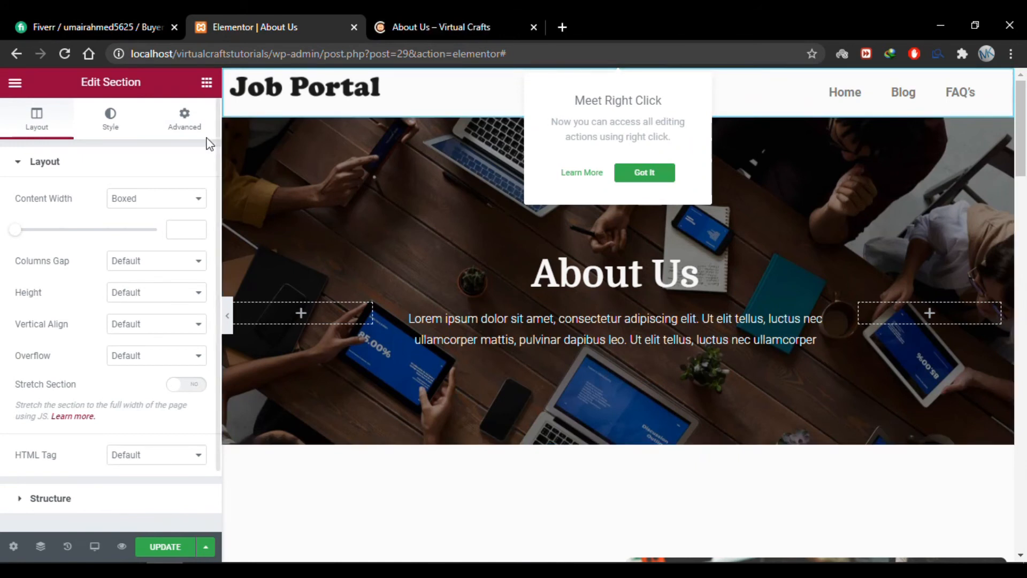
{"action": "left_click", "coordinate": [184, 122]}
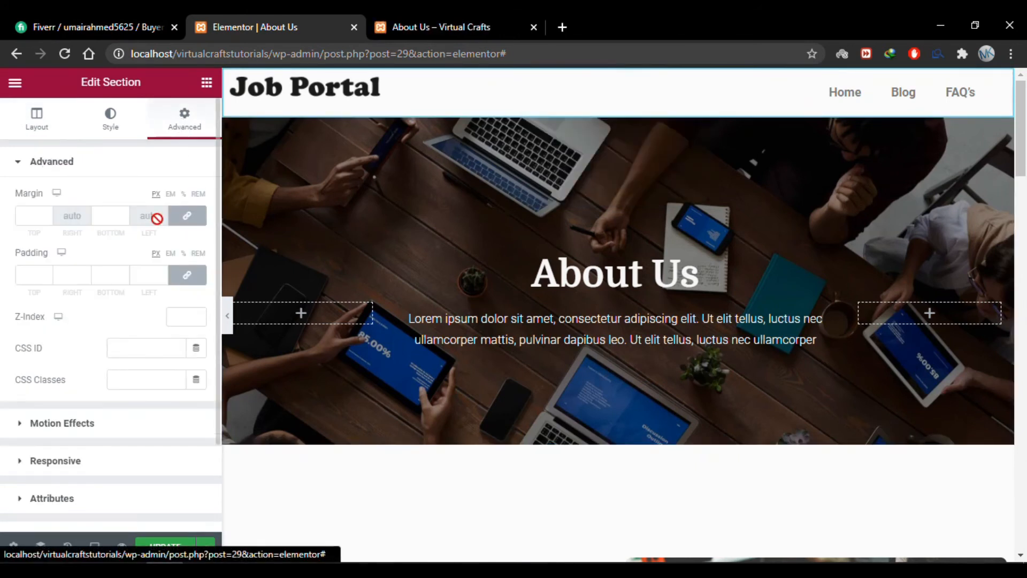
{"action": "left_click", "coordinate": [187, 284]}
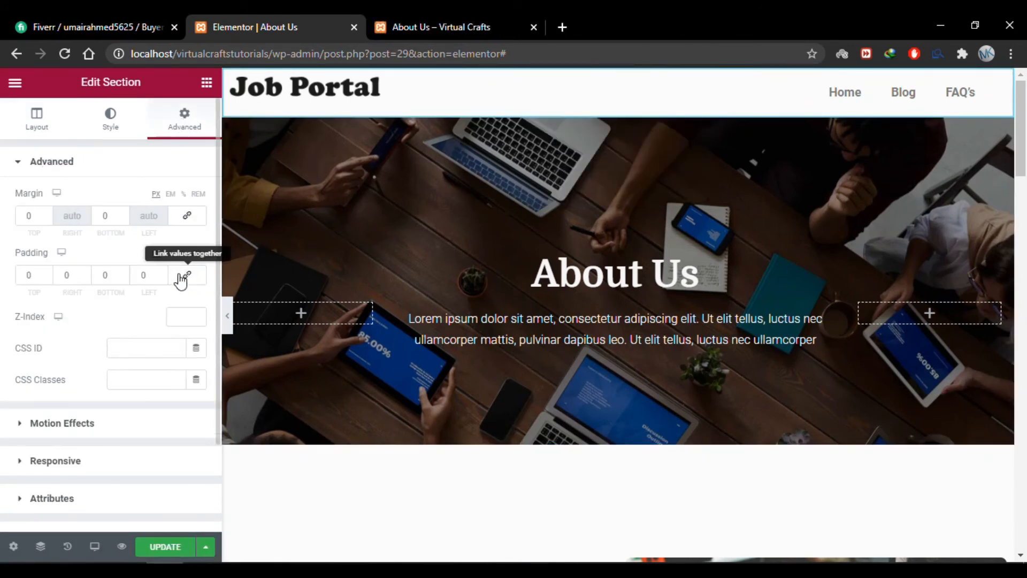
{"action": "left_click", "coordinate": [123, 218]}
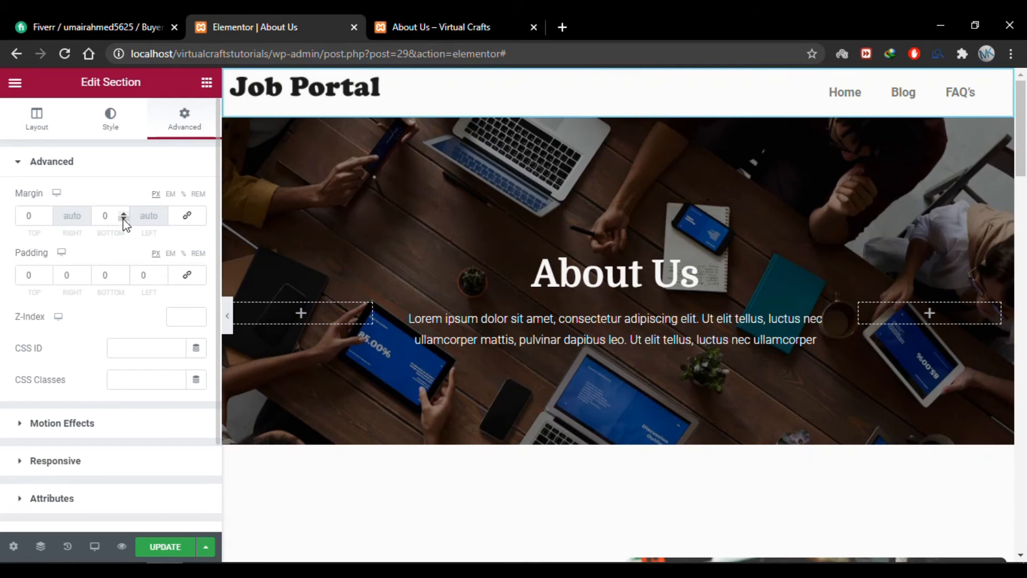
{"action": "left_click_drag", "start_coordinate": [124, 218], "coordinate": [124, 218]}
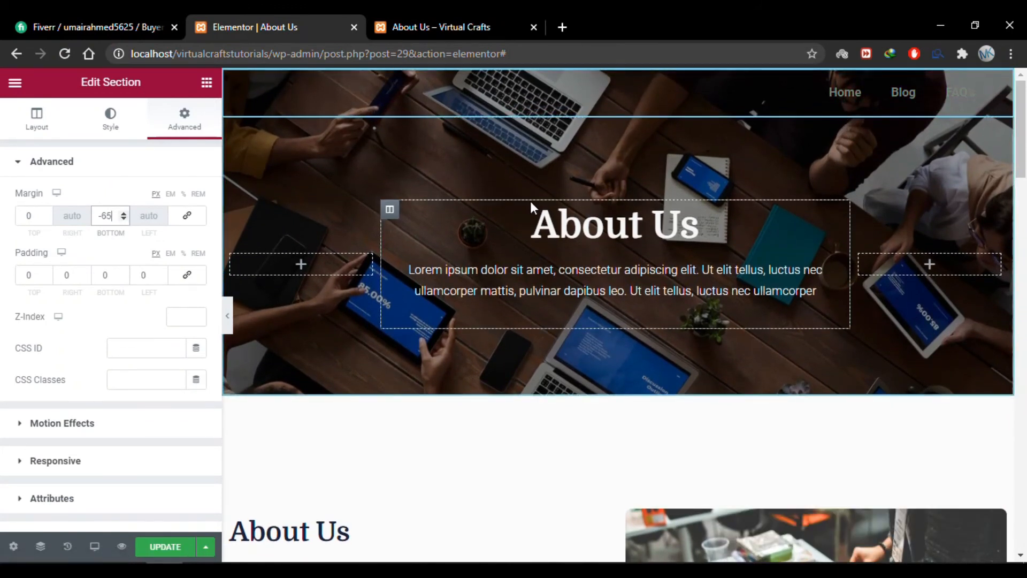
Set the nav menu's normal text color to #E7E7E7 and update the page.
{"action": "left_click", "coordinate": [872, 99]}
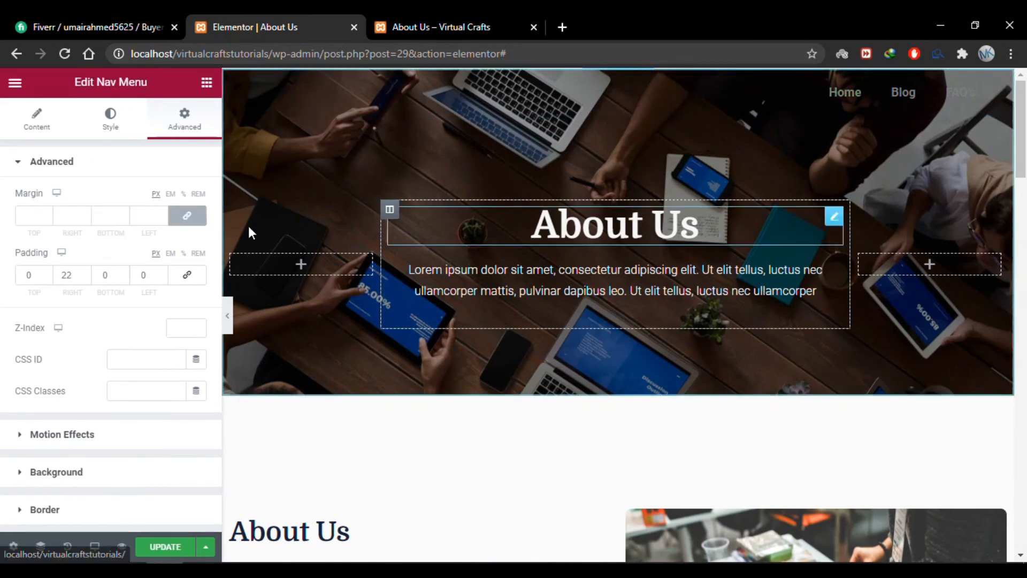
{"action": "left_click", "coordinate": [106, 128]}
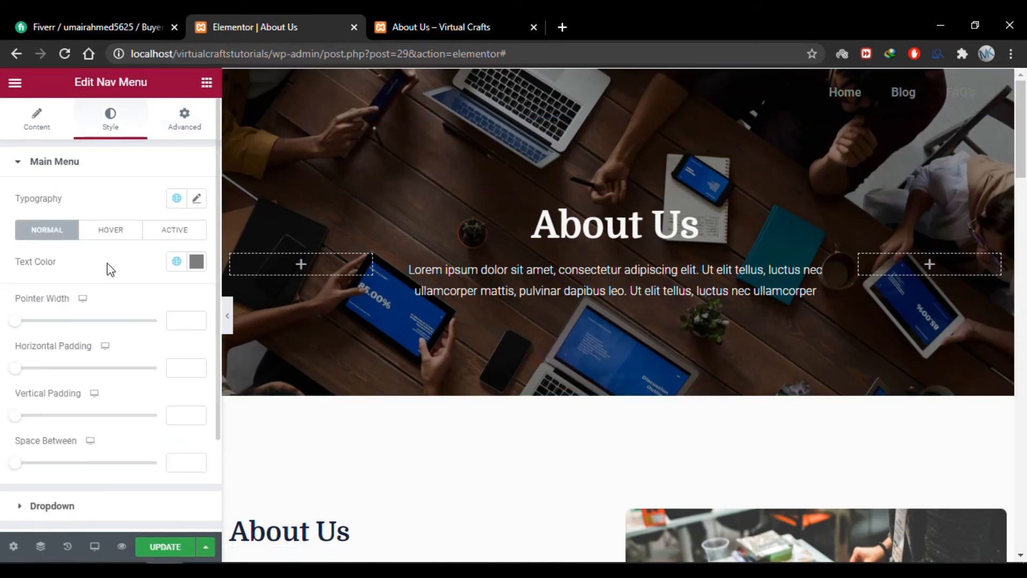
{"action": "left_click", "coordinate": [197, 261]}
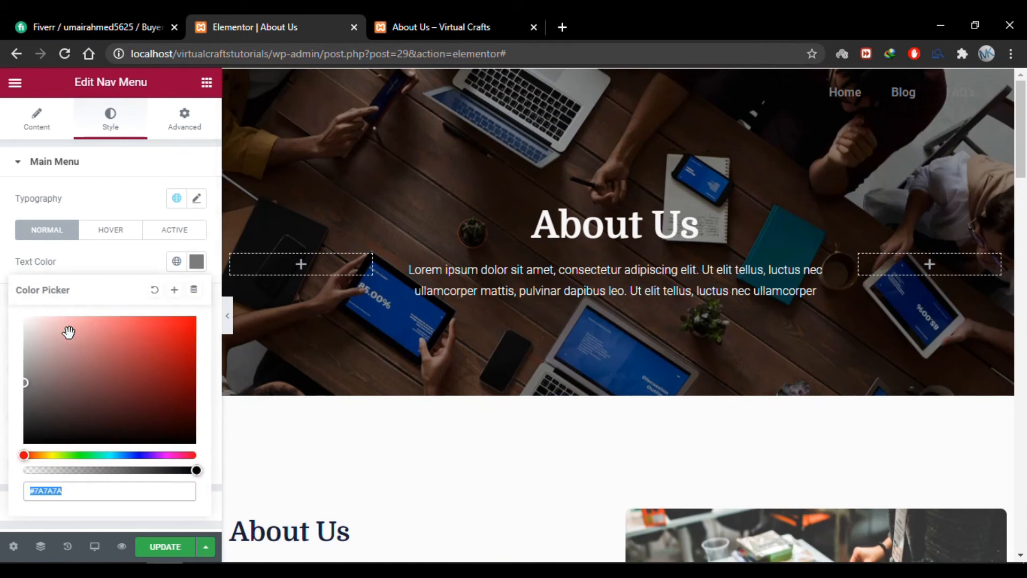
{"action": "left_click_drag", "start_coordinate": [68, 332], "coordinate": [19, 327]}
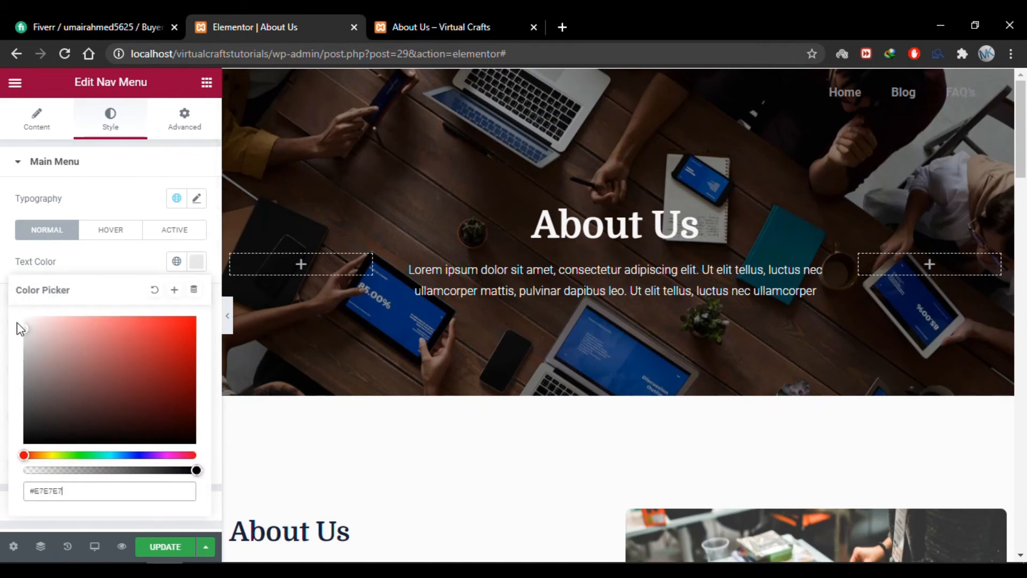
{"action": "left_click", "coordinate": [170, 548]}
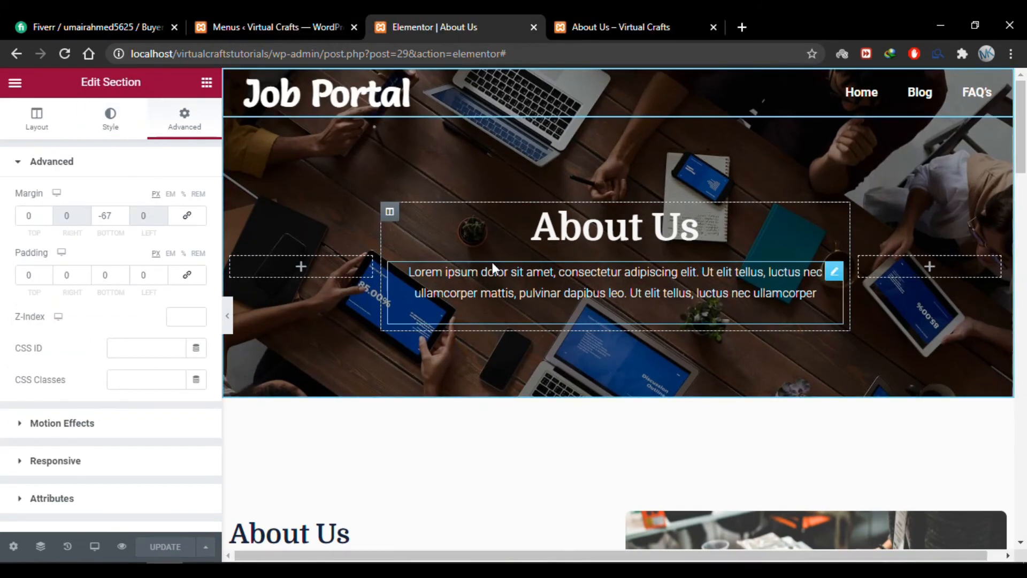
Check the header in the About Us preview, set the header section's content width to Full Width, and update the page.
{"action": "left_click", "coordinate": [617, 25]}
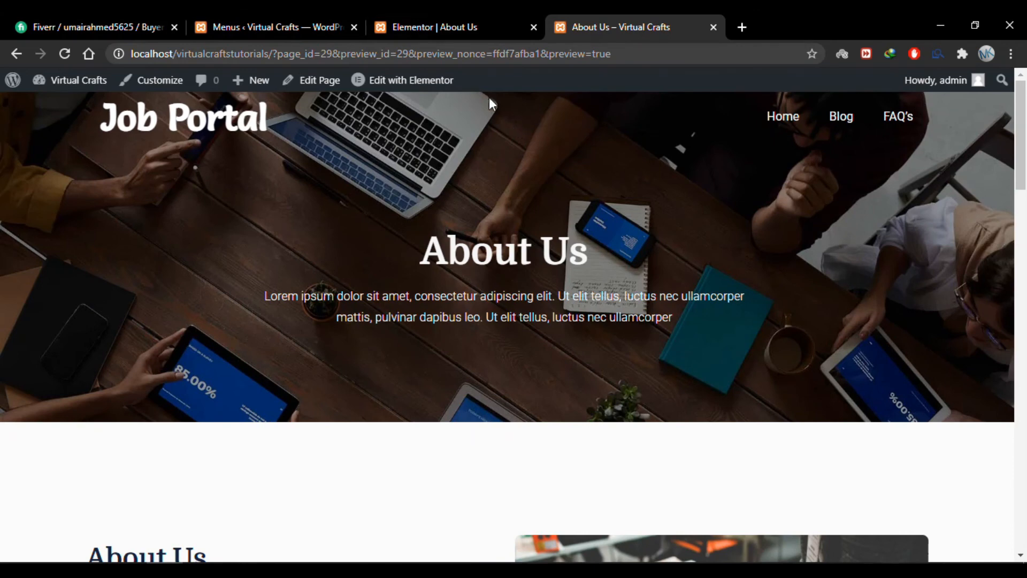
{"action": "left_click", "coordinate": [456, 17]}
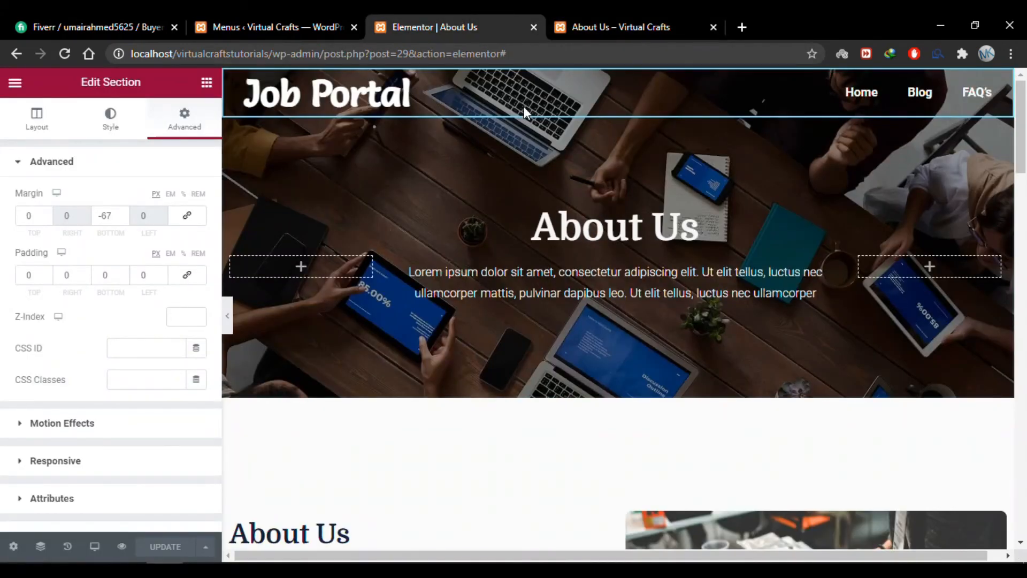
{"action": "left_click", "coordinate": [47, 131]}
{"action": "left_click", "coordinate": [198, 200]}
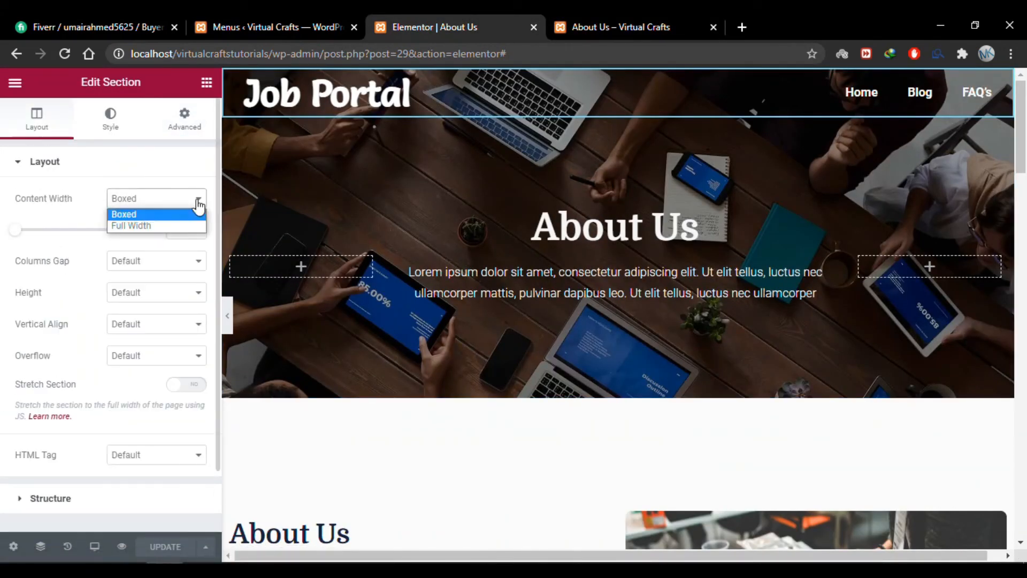
{"action": "left_click", "coordinate": [185, 228]}
{"action": "left_click", "coordinate": [171, 546]}
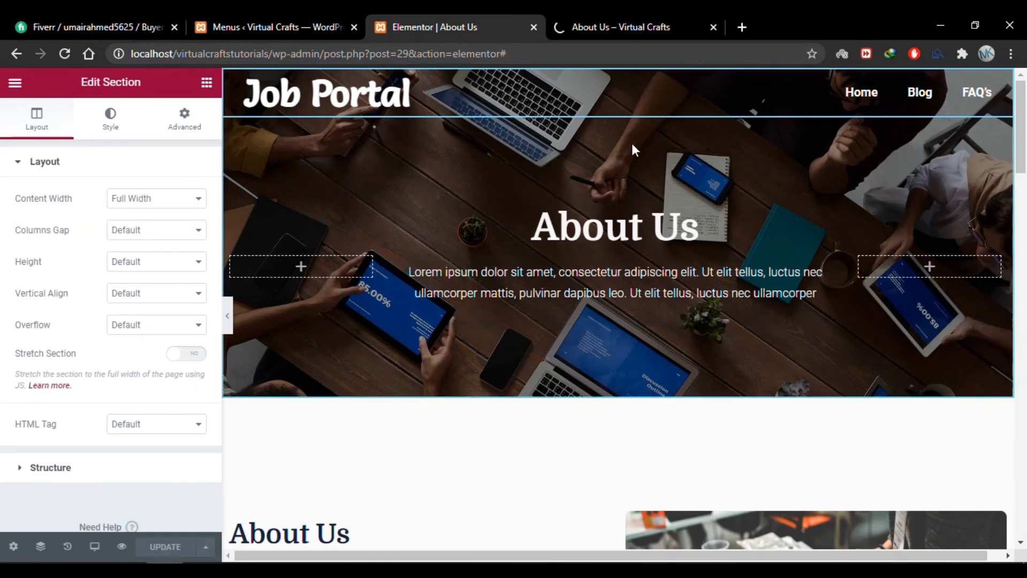
Compare the navigation menus on the live site by moving between the About Us page and the home page.
{"action": "left_click", "coordinate": [650, 24]}
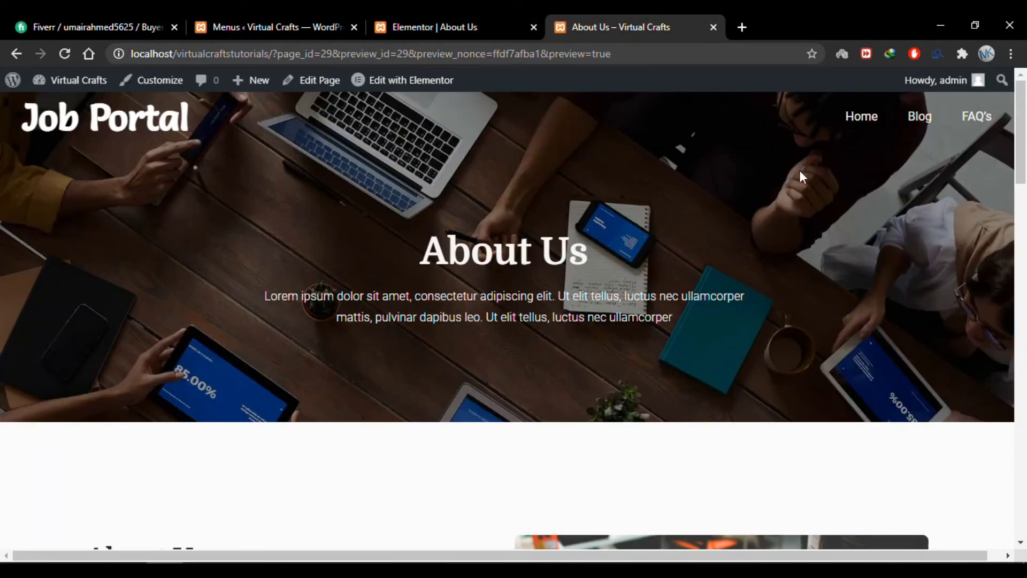
{"action": "left_click", "coordinate": [865, 123]}
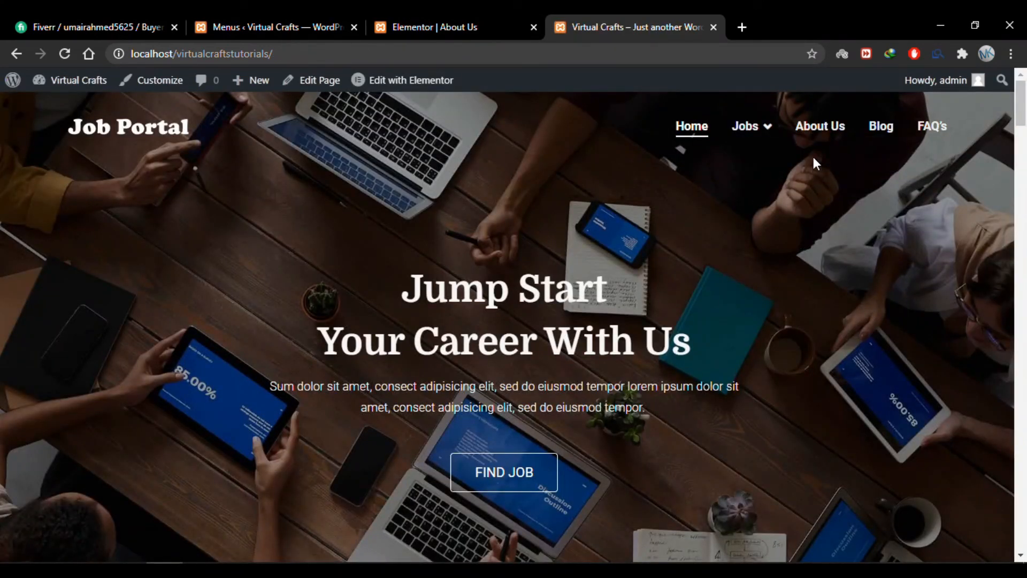
{"action": "left_click", "coordinate": [820, 132]}
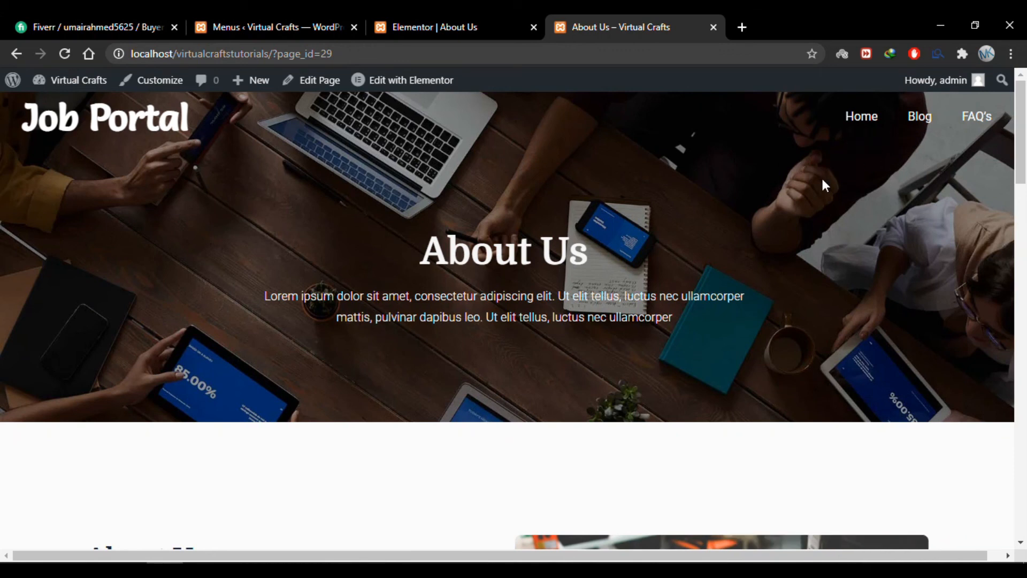
{"action": "left_click", "coordinate": [865, 129]}
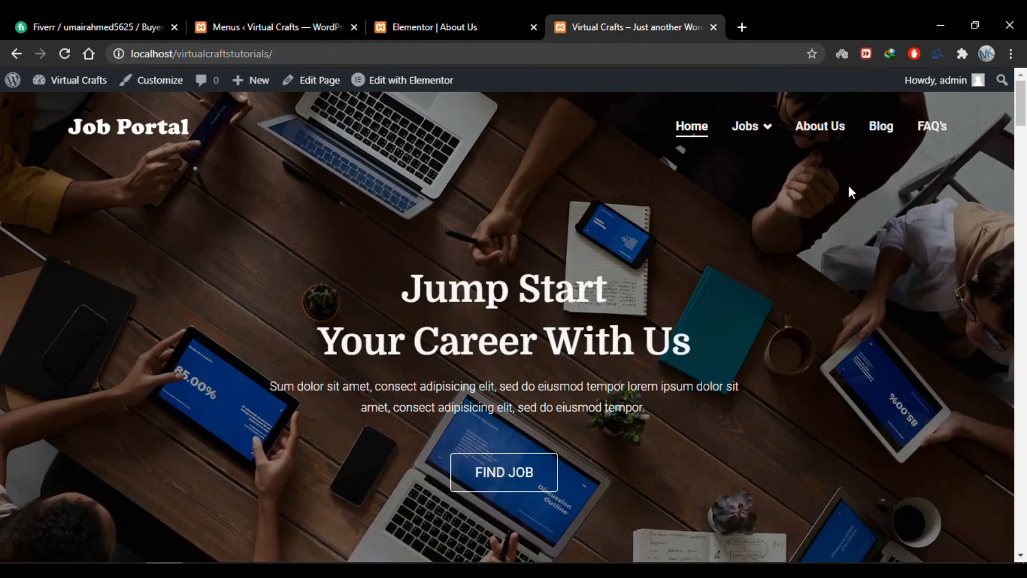